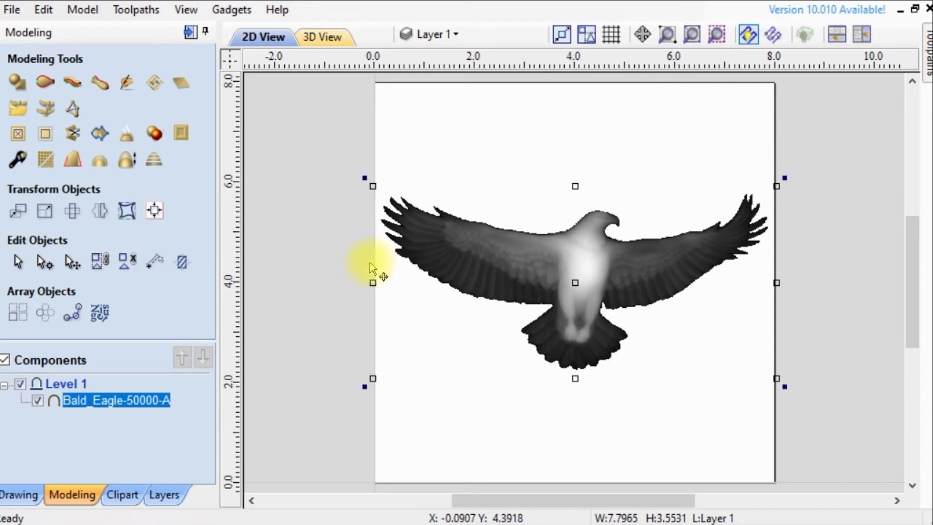
Draw a downward-bulging arc by center, start and end across the eagle's wings, about 6.27 inches wide and 2.38 inches high
{"action": "left_click", "coordinate": [319, 35]}
{"action": "mouse_move", "coordinate": [491, 391]}
{"action": "left_mouse_down"}
{"action": "mouse_move", "coordinate": [541, 218]}
{"action": "mouse_move", "coordinate": [533, 416]}
{"action": "mouse_move", "coordinate": [500, 399]}
{"action": "left_mouse_up"}
{"action": "left_click", "coordinate": [261, 36]}
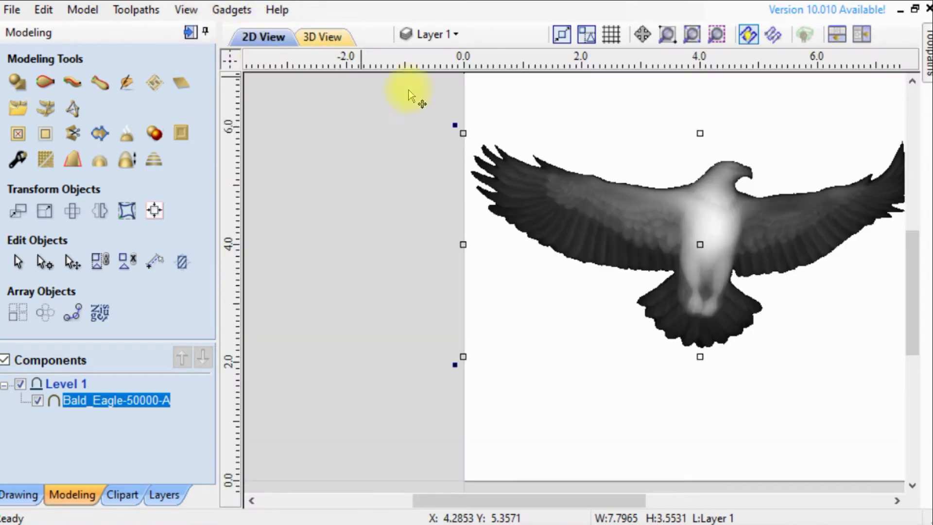
{"action": "left_click_drag", "start_coordinate": [464, 494], "coordinate": [573, 177]}
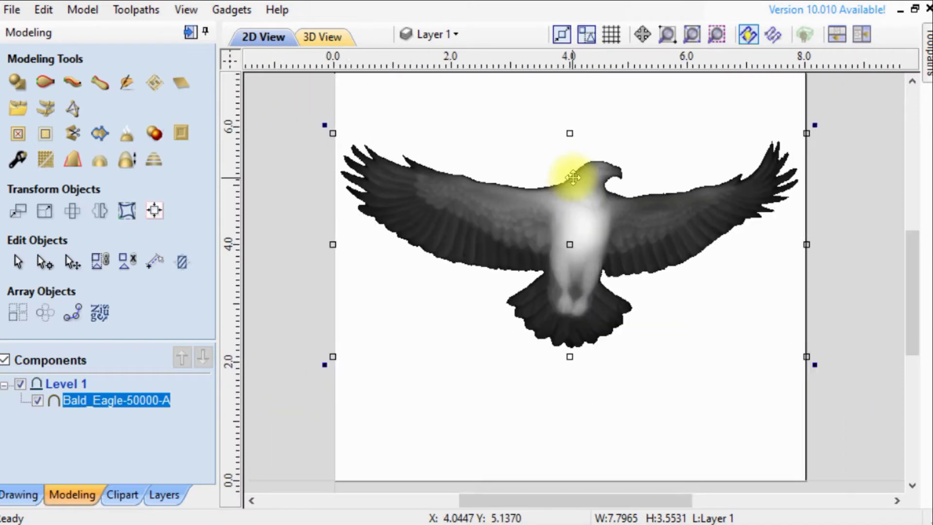
{"action": "left_click", "coordinate": [331, 36]}
{"action": "left_click", "coordinate": [19, 494]}
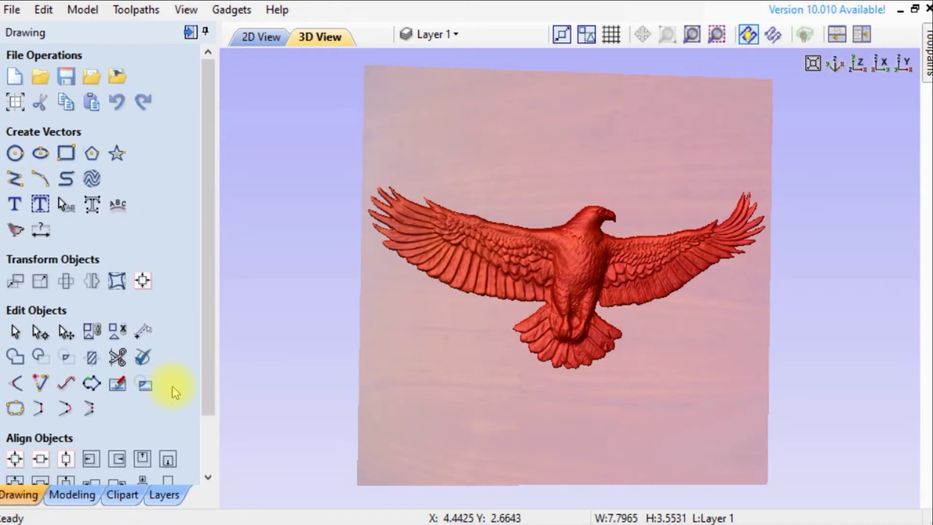
{"action": "left_click", "coordinate": [44, 181]}
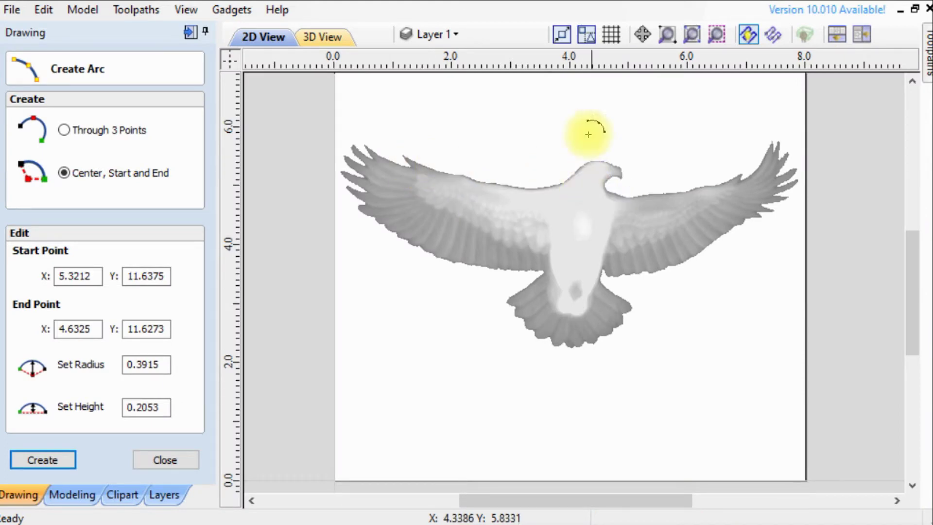
{"action": "left_click", "coordinate": [586, 118]}
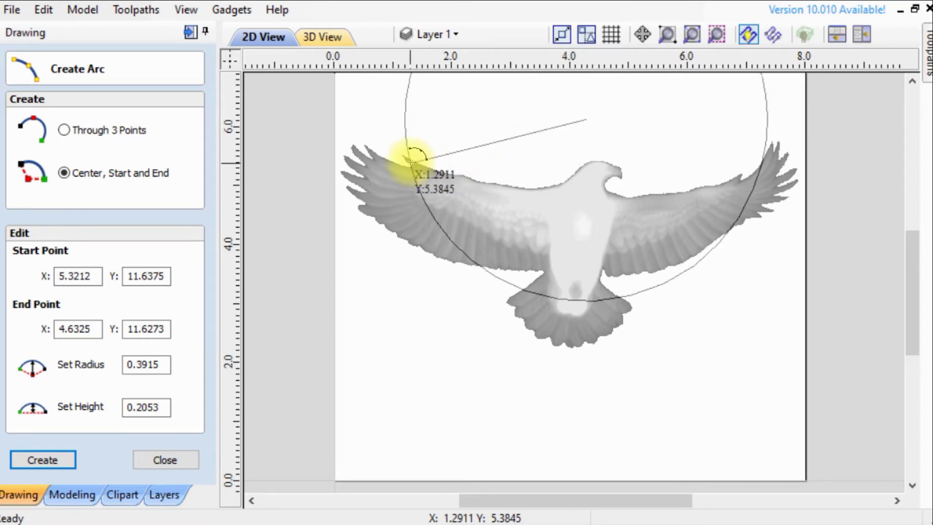
{"action": "left_click", "coordinate": [406, 176]}
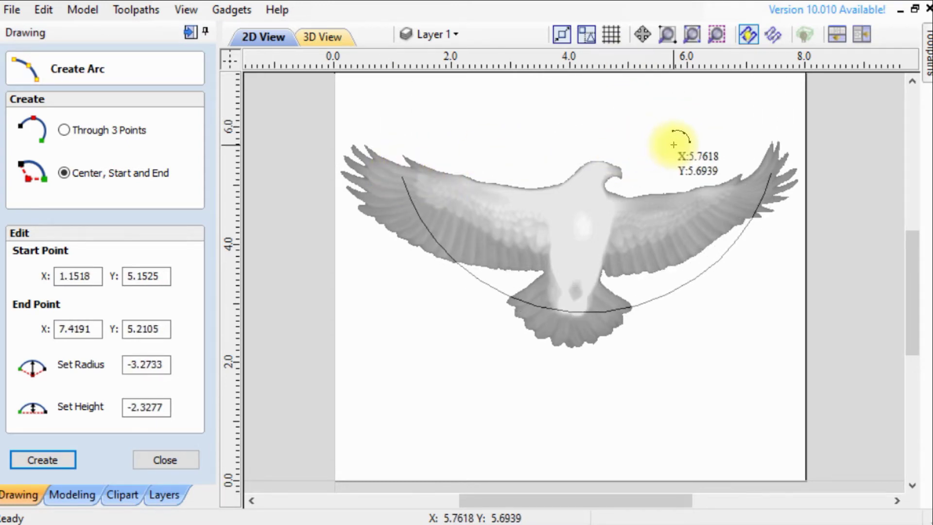
{"action": "left_click", "coordinate": [673, 145]}
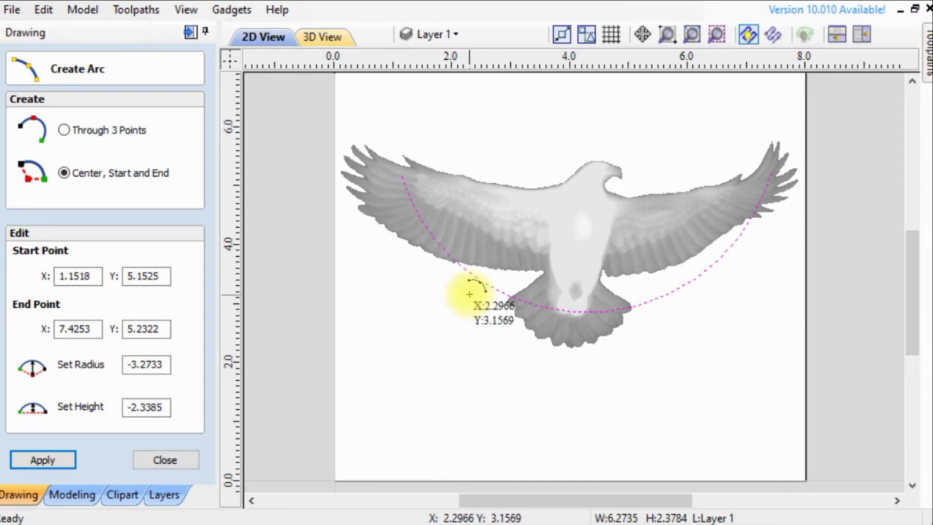
{"action": "left_click", "coordinate": [165, 460]}
Create a vertically flipped copy of the arc and delete the original arc
{"action": "left_click", "coordinate": [67, 282]}
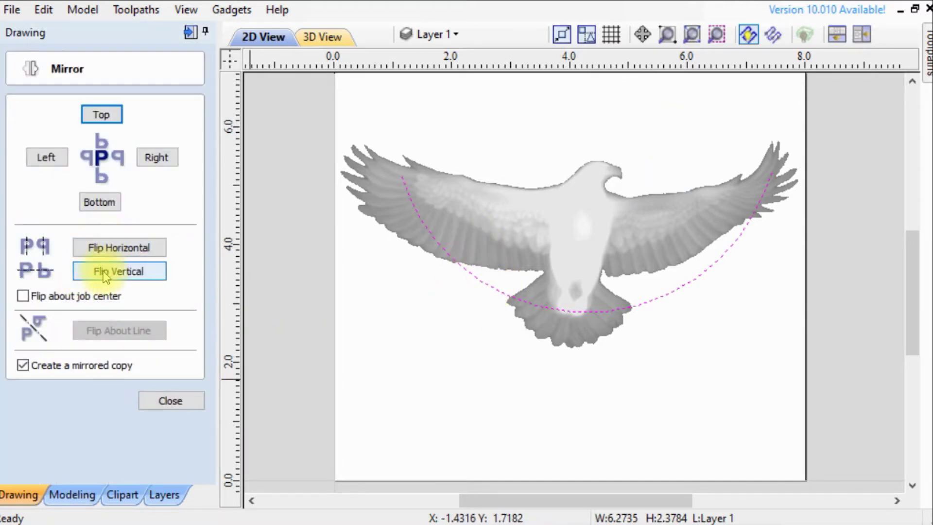
{"action": "left_click", "coordinate": [103, 271]}
{"action": "left_click", "coordinate": [167, 400]}
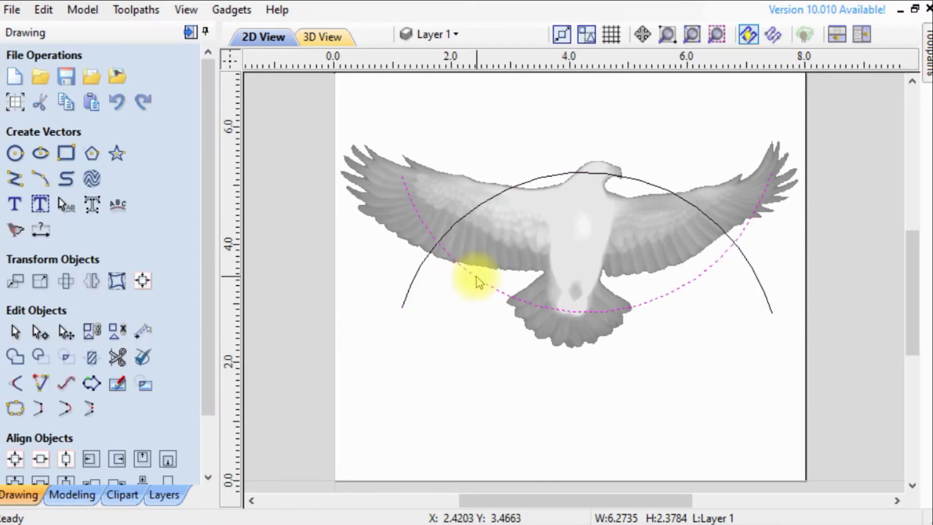
{"action": "left_click", "coordinate": [477, 276]}
Move the flipped arc up so it rises above the eagle's head, and center it horizontally on the material
{"action": "left_click", "coordinate": [531, 178]}
{"action": "scroll", "coordinate": [581, 288], "scroll_direction": "down", "scroll_amount": 1}
{"action": "left_click", "coordinate": [585, 252]}
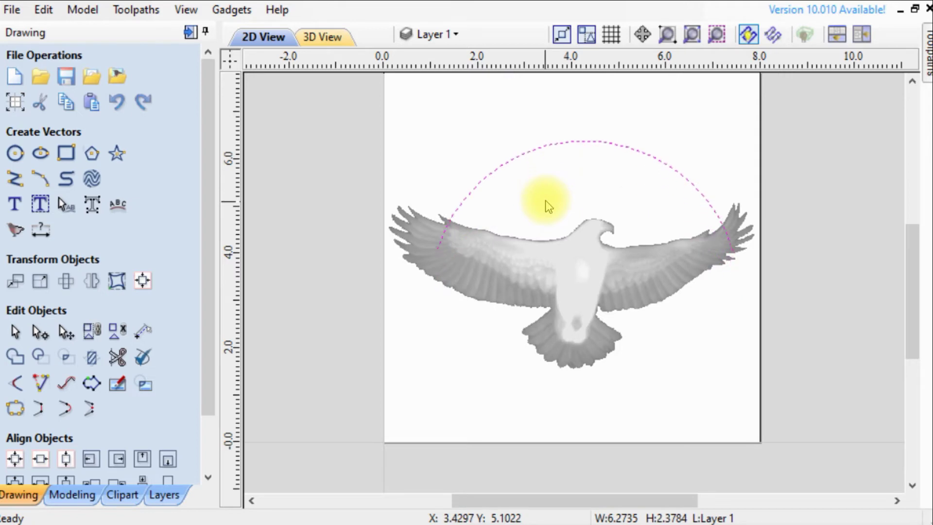
{"action": "left_click", "coordinate": [143, 280]}
{"action": "left_click", "coordinate": [52, 125]}
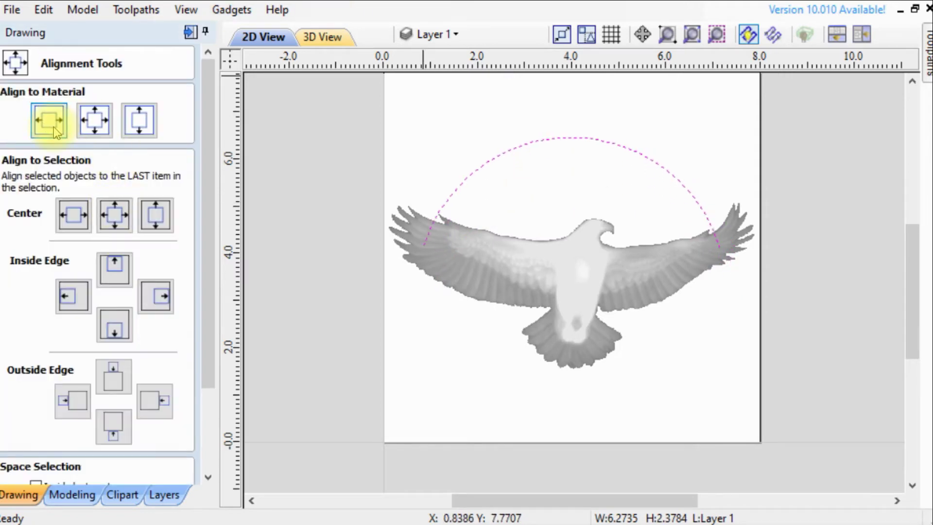
{"action": "left_click", "coordinate": [36, 496]}
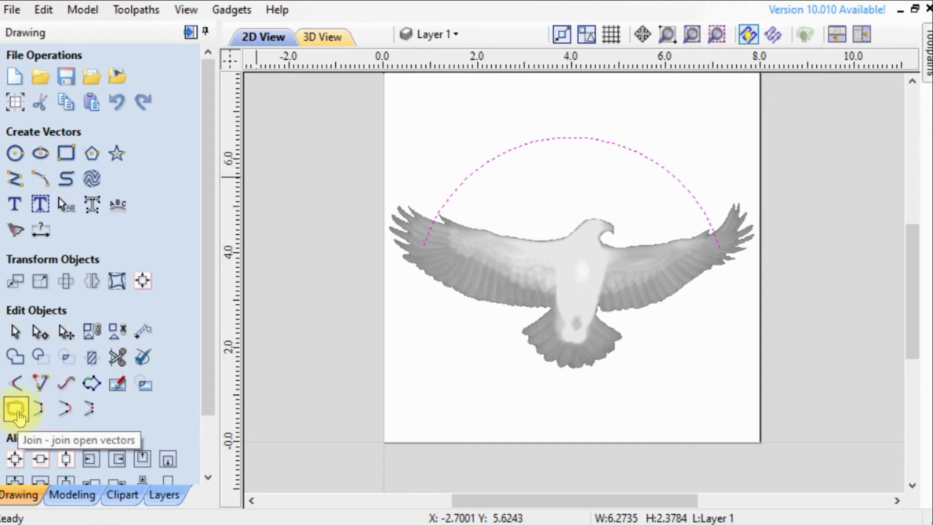
Set the vector offset distance to 1.5 inches and try offsetting the arc with the Inwards / Left option
{"action": "scroll", "coordinate": [75, 416], "scroll_direction": "down", "scroll_amount": 2}
{"action": "left_click", "coordinate": [40, 470]}
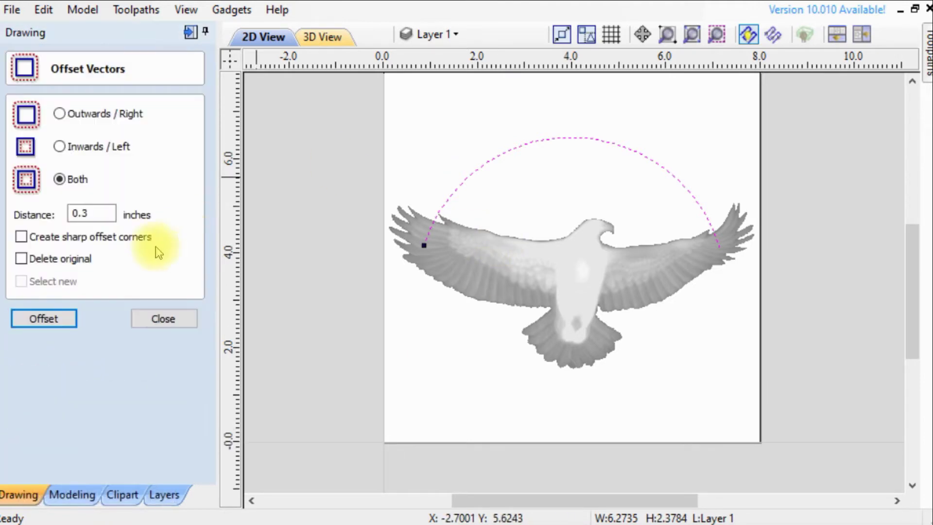
{"action": "left_click", "coordinate": [60, 146]}
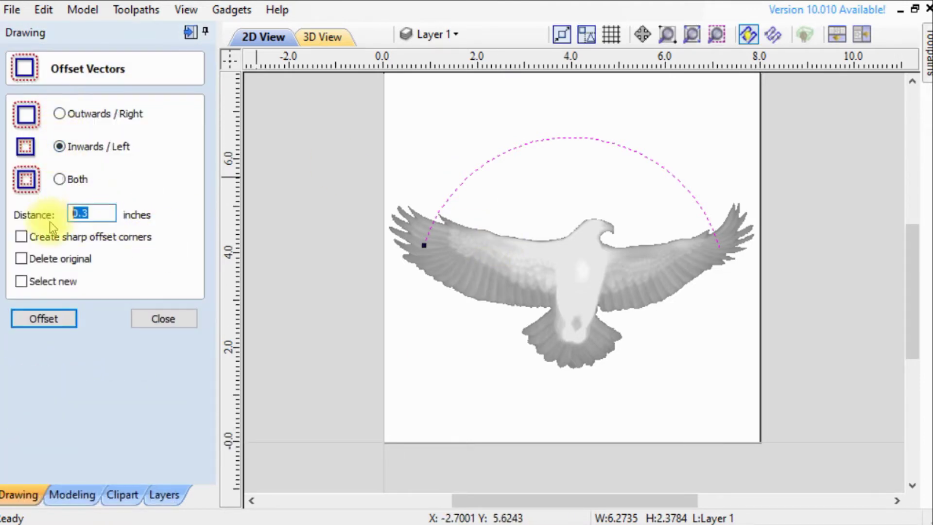
{"action": "type", "text": "1.5"}
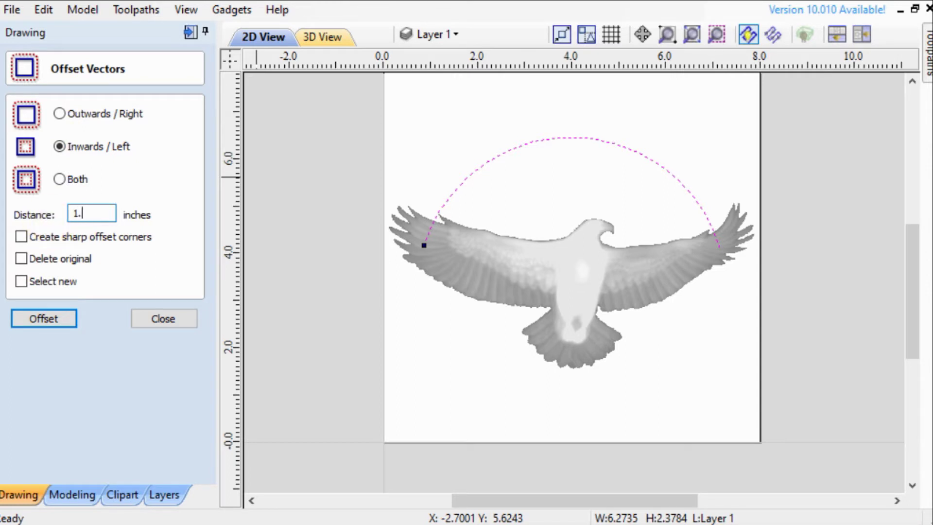
{"action": "left_click", "coordinate": [31, 320]}
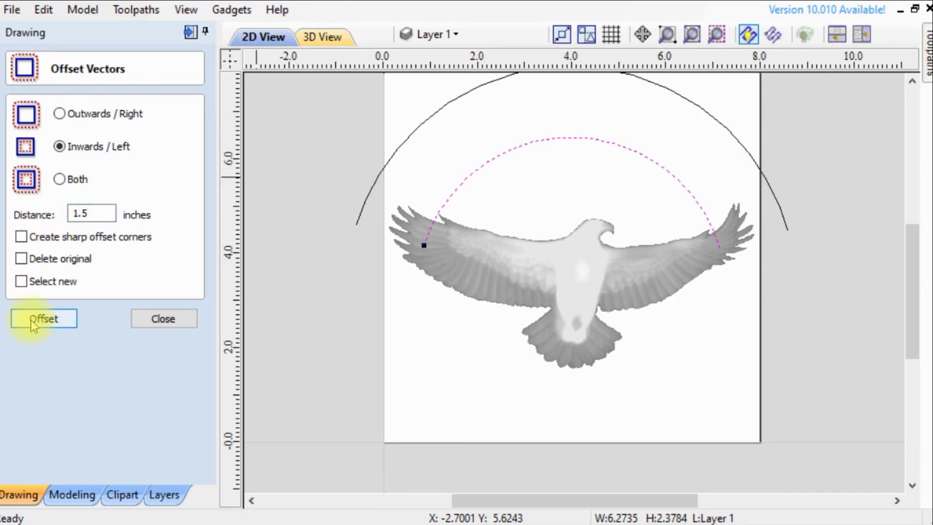
{"action": "key", "text": "ctrl+z"}
Offset the arc with the Outwards / Right option, and shift the new inner arc slightly upward
{"action": "left_click", "coordinate": [59, 114]}
{"action": "left_click", "coordinate": [36, 320]}
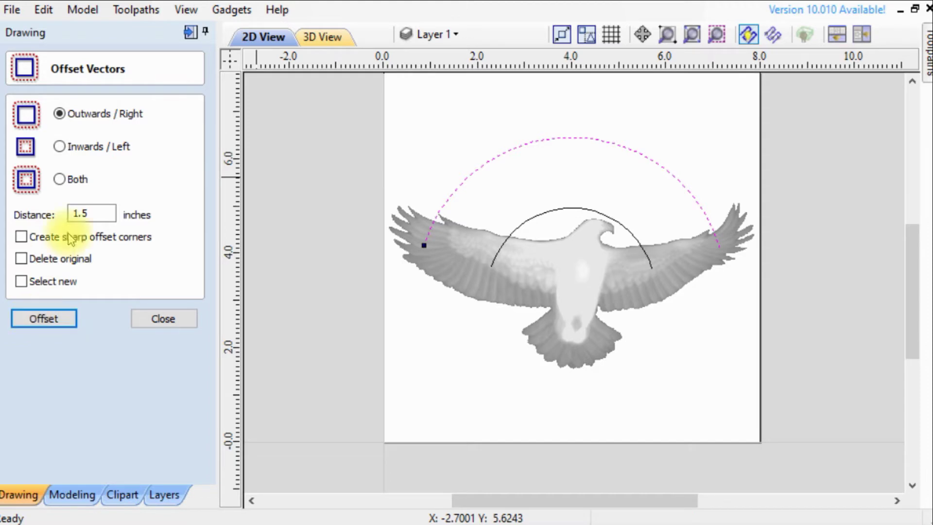
{"action": "left_click", "coordinate": [164, 319]}
{"action": "left_click", "coordinate": [546, 214]}
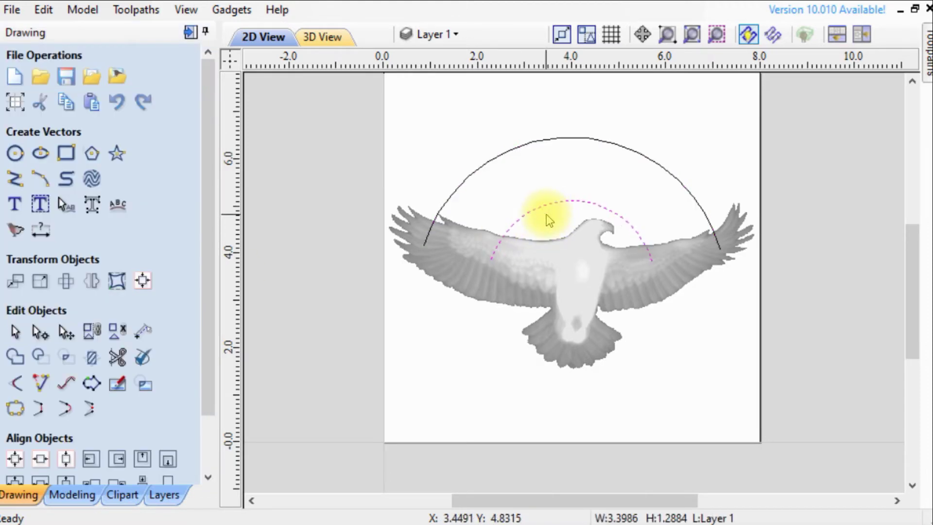
{"action": "scroll", "coordinate": [547, 199], "scroll_direction": "up", "scroll_amount": 2}
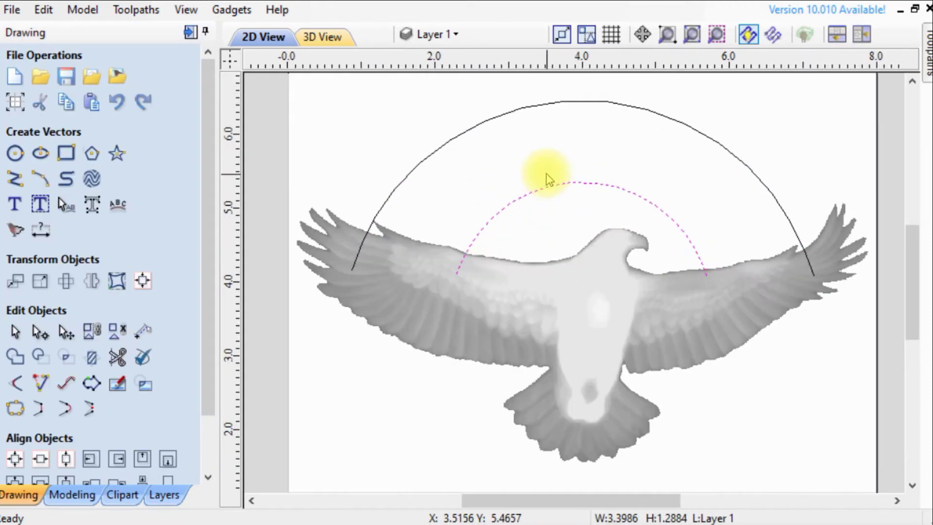
{"action": "left_click", "coordinate": [318, 361]}
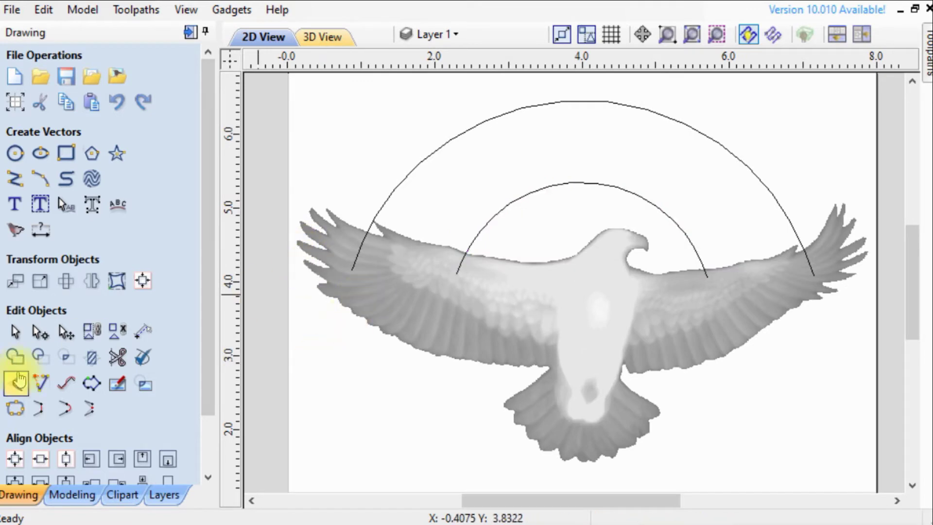
Draw a line connecting the outer and inner arcs' endpoints over the eagle's left-hand wing
{"action": "left_click", "coordinate": [15, 178]}
{"action": "scroll", "coordinate": [350, 268], "scroll_direction": "up", "scroll_amount": 2}
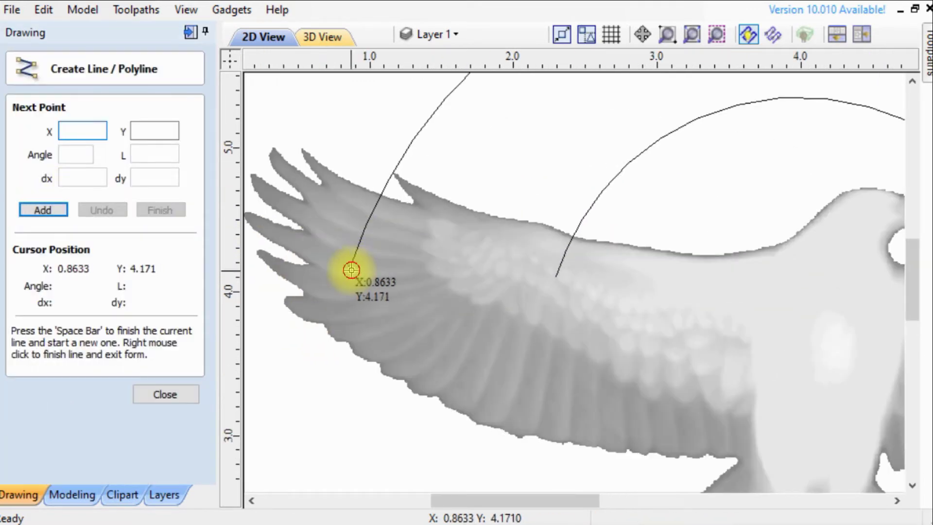
{"action": "left_click", "coordinate": [351, 269]}
{"action": "left_click", "coordinate": [559, 277]}
{"action": "scroll", "coordinate": [433, 333], "scroll_direction": "down", "scroll_amount": 3}
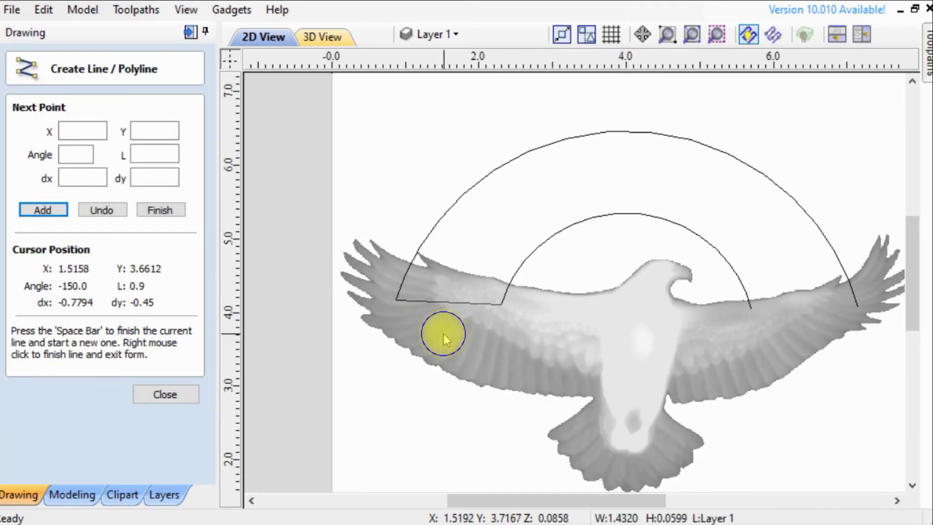
{"action": "left_click", "coordinate": [165, 394]}
Draw a line connecting the inner and outer arcs' endpoints over the eagle's right-hand wing
{"action": "left_click", "coordinate": [15, 179]}
{"action": "scroll", "coordinate": [787, 300], "scroll_direction": "up", "scroll_amount": 2}
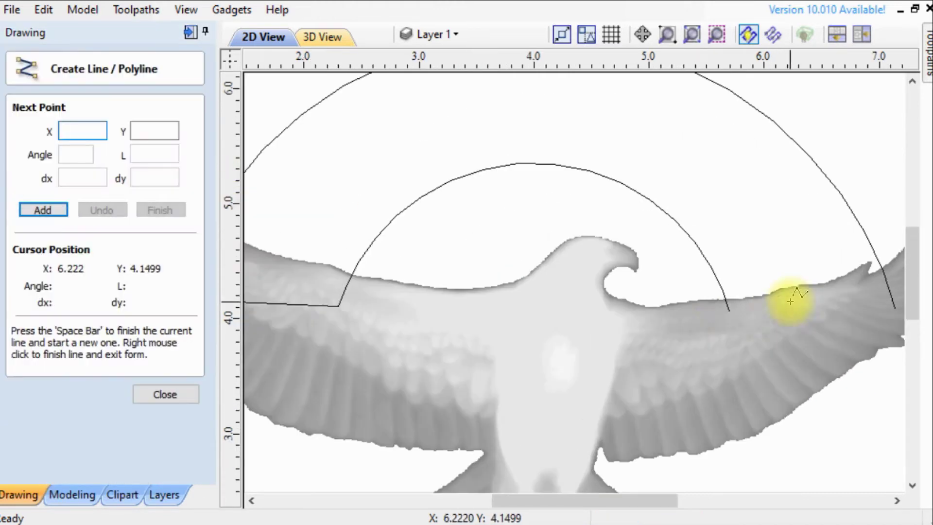
{"action": "left_click", "coordinate": [729, 313]}
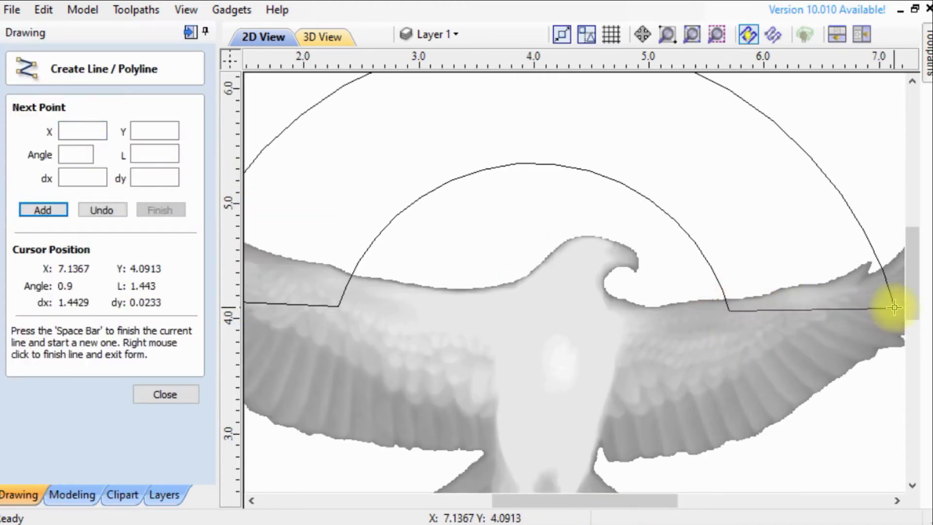
{"action": "left_click", "coordinate": [894, 307]}
{"action": "right_click", "coordinate": [749, 363]}
Join the two arcs and the two connecting lines into one closed vector with a 0.1-inch tolerance
{"action": "scroll", "coordinate": [468, 308], "scroll_direction": "down", "scroll_amount": 3}
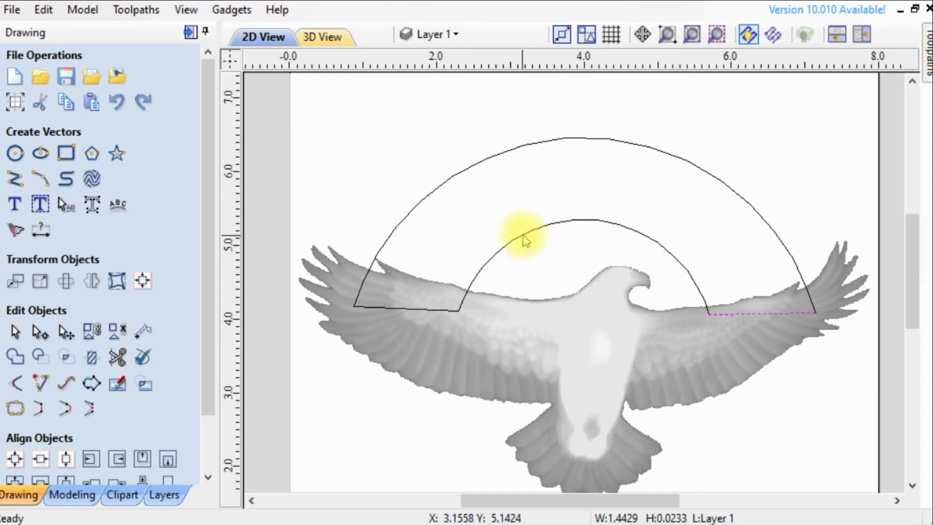
{"action": "left_click", "coordinate": [413, 309], "text": "shift"}
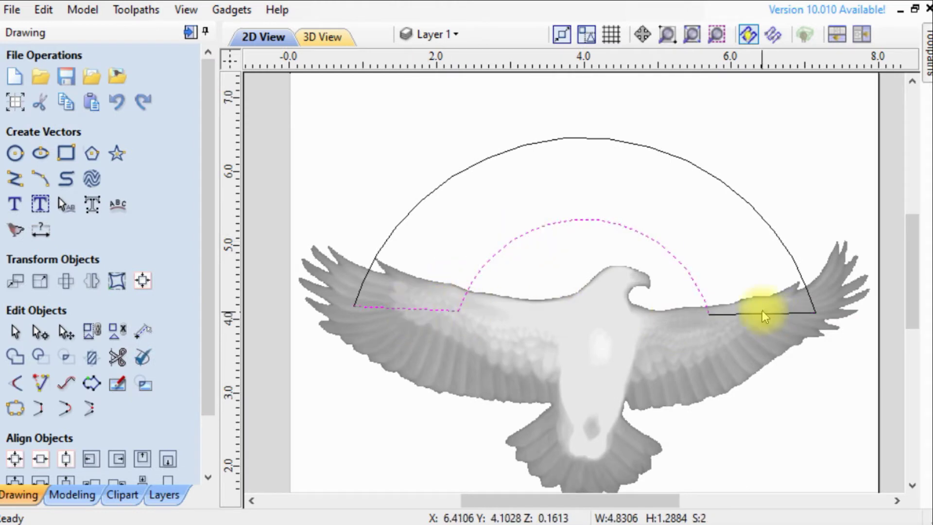
{"action": "left_click", "coordinate": [766, 321], "text": "shift"}
{"action": "left_click", "coordinate": [421, 196], "text": "shift"}
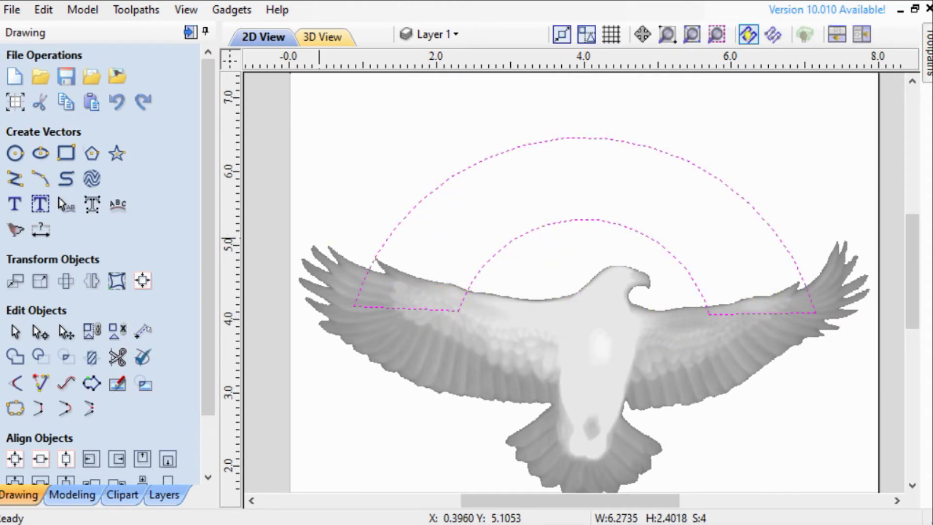
{"action": "left_click", "coordinate": [16, 410]}
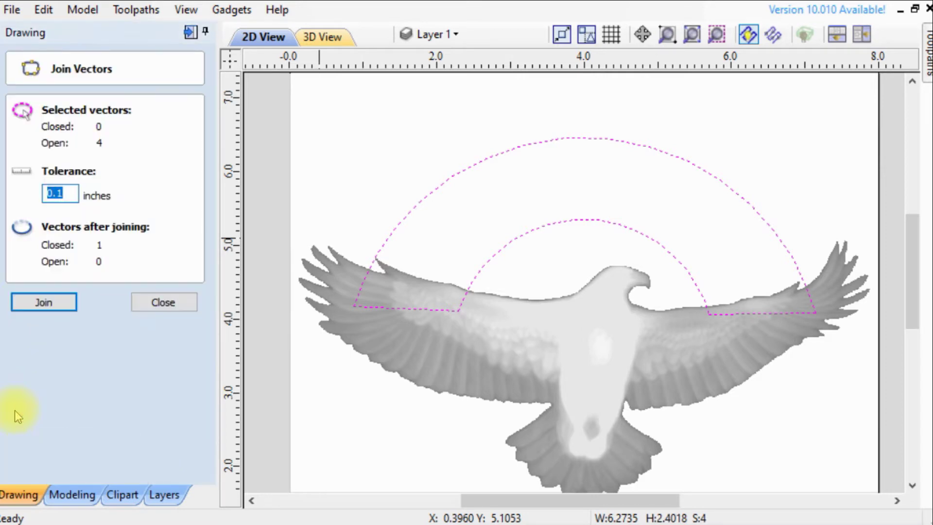
{"action": "left_click", "coordinate": [43, 302]}
{"action": "left_click", "coordinate": [163, 302]}
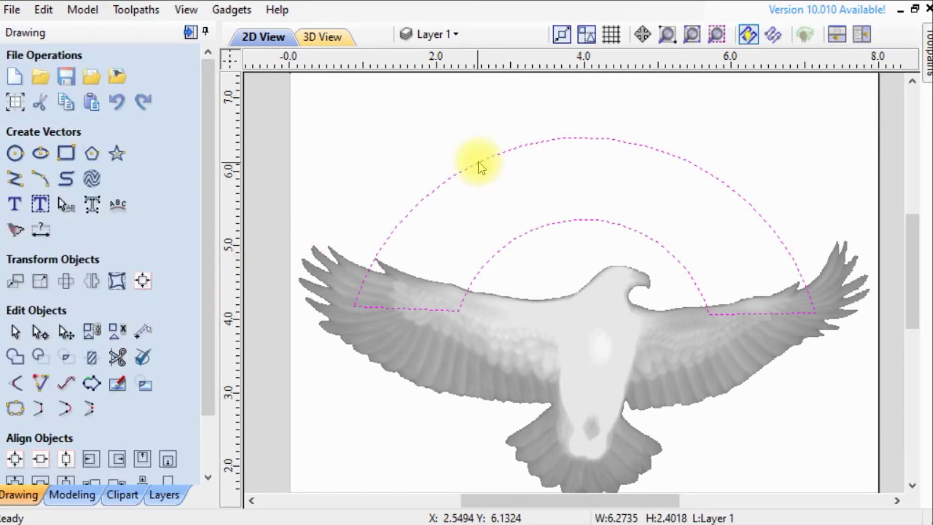
Create a 3D shape from the closed arch outline with a base height of 0.16 inches
{"action": "scroll", "coordinate": [209, 282], "scroll_direction": "down", "scroll_amount": 2}
{"action": "left_click", "coordinate": [72, 494]}
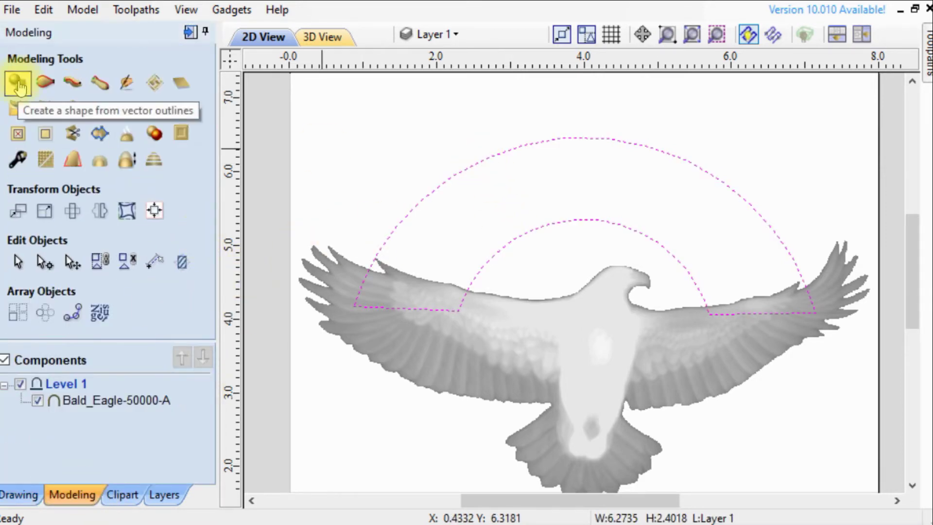
{"action": "left_click", "coordinate": [17, 84]}
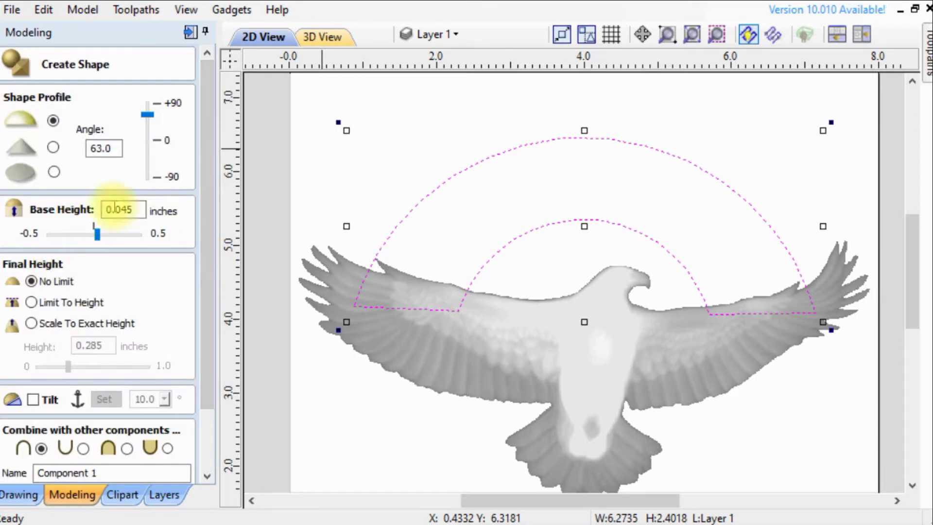
{"action": "left_click", "coordinate": [108, 238]}
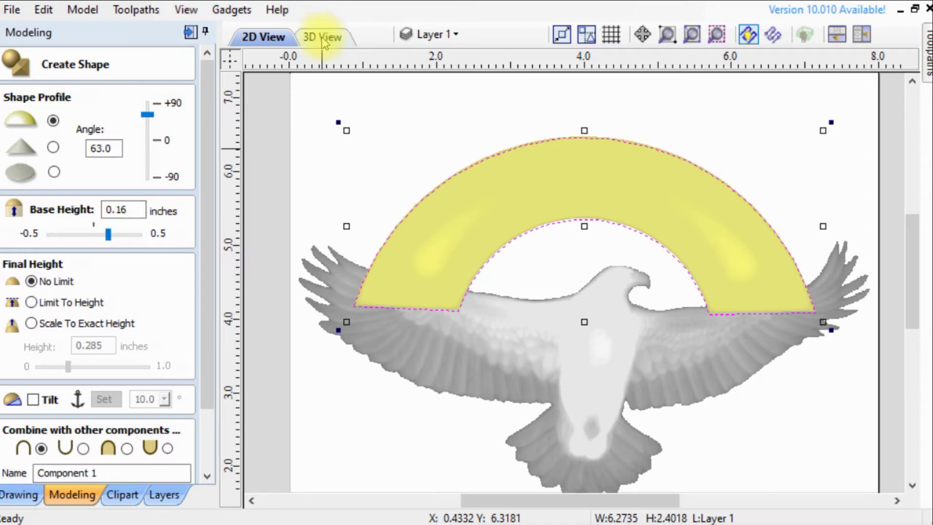
Change the arch shape to a flat profile and inspect it up close in the 3D view
{"action": "left_click", "coordinate": [320, 37]}
{"action": "left_click", "coordinate": [54, 172]}
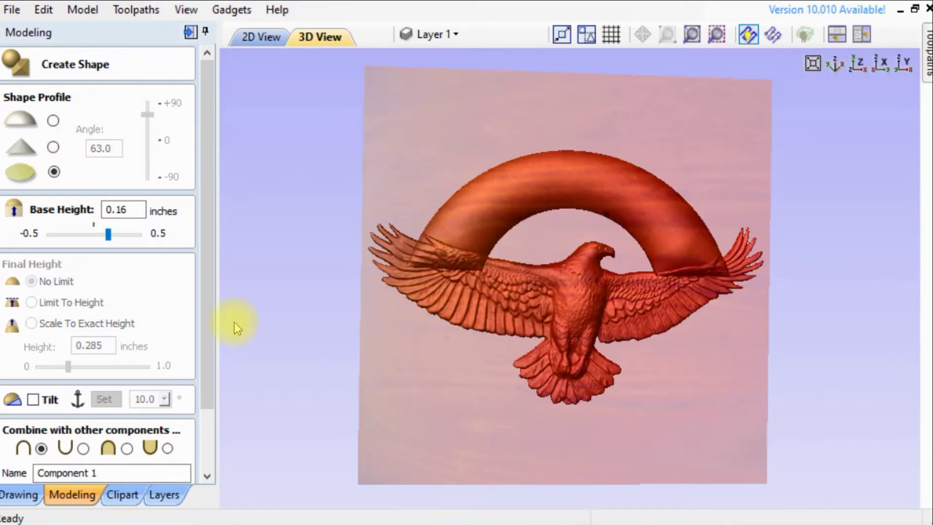
{"action": "scroll", "coordinate": [610, 292], "scroll_direction": "up", "scroll_amount": 3}
{"action": "left_click_drag", "start_coordinate": [802, 465], "coordinate": [889, 115]}
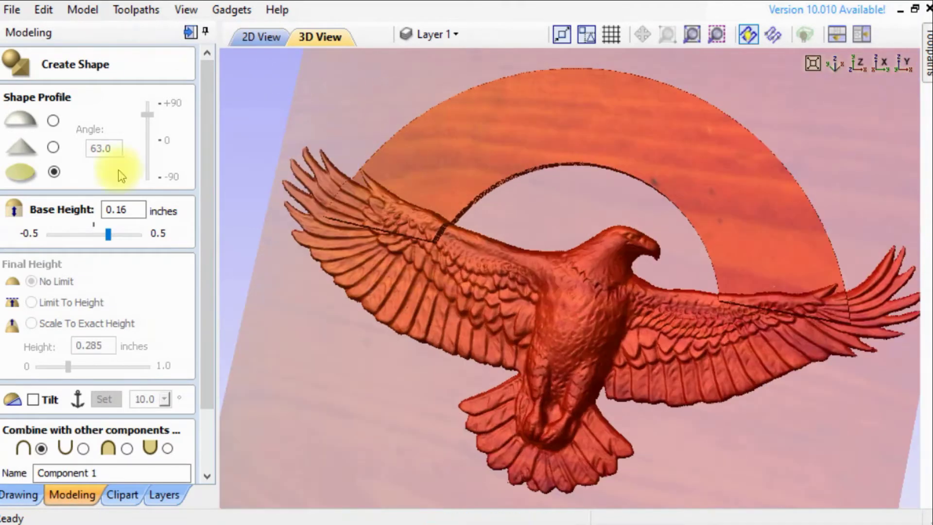
Name the new component Arch, apply the shape and finish the shape creation
{"action": "left_click", "coordinate": [93, 474]}
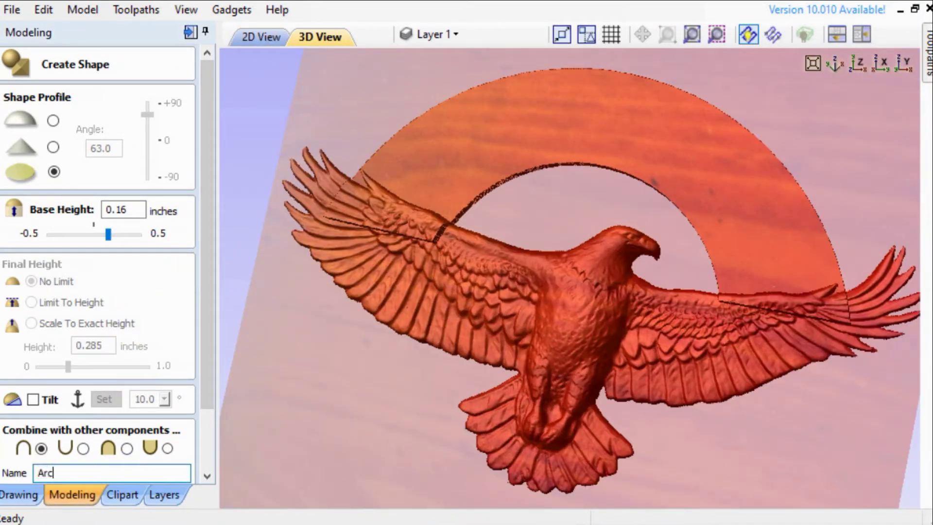
{"action": "scroll", "coordinate": [209, 443], "scroll_direction": "down", "scroll_amount": 3}
{"action": "left_click", "coordinate": [153, 433]}
{"action": "left_click", "coordinate": [158, 465]}
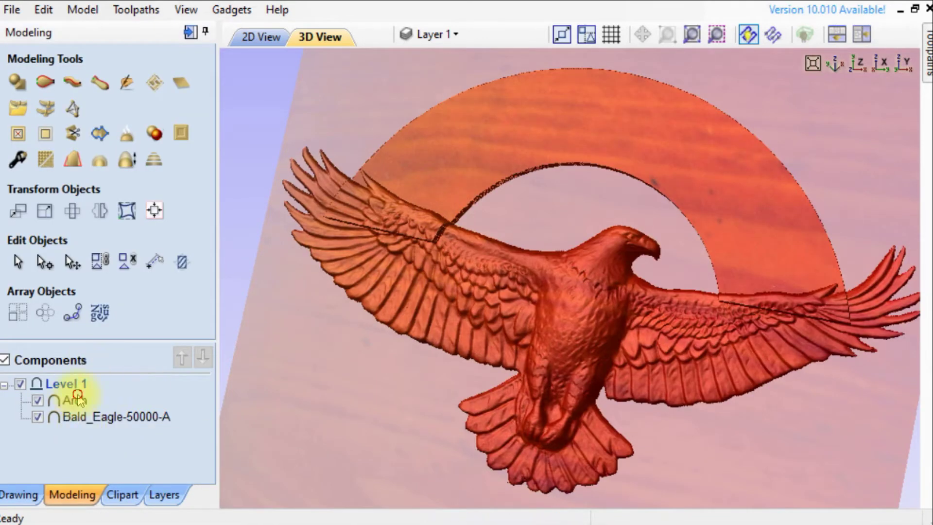
Set the Arch component's combine mode to Merge
{"action": "right_click", "coordinate": [75, 401]}
{"action": "mouse_move", "coordinate": [194, 413]}
{"action": "left_click", "coordinate": [308, 431]}
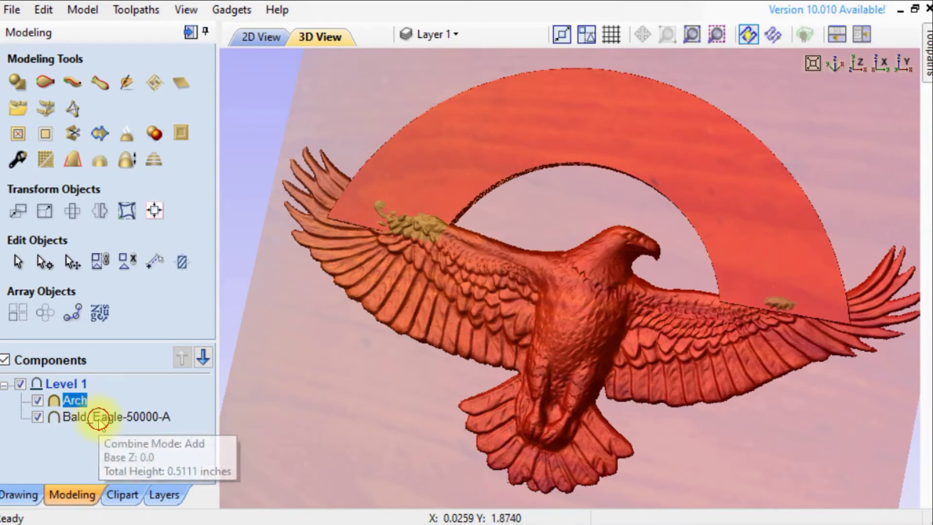
Raise the bald eagle component's base height to 0.09 inches and close its properties
{"action": "double_click", "coordinate": [100, 416]}
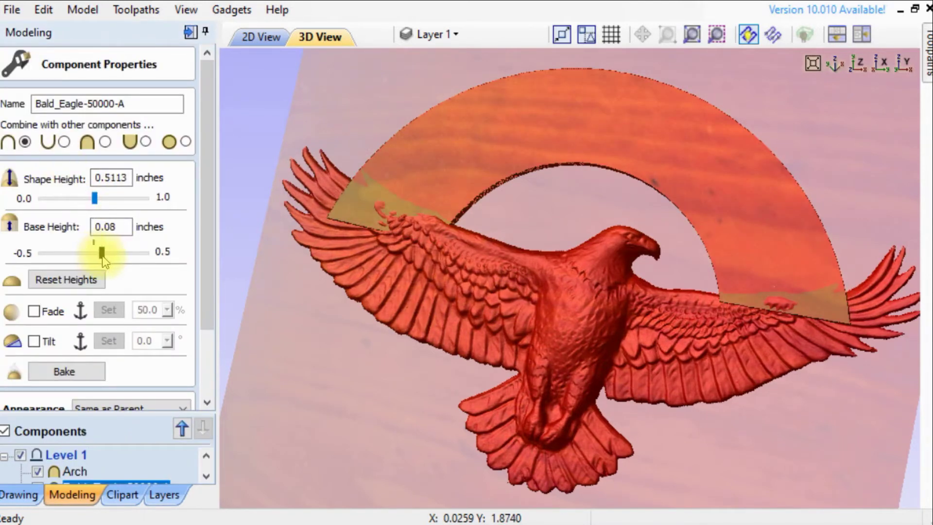
{"action": "left_click_drag", "start_coordinate": [104, 254], "coordinate": [104, 253]}
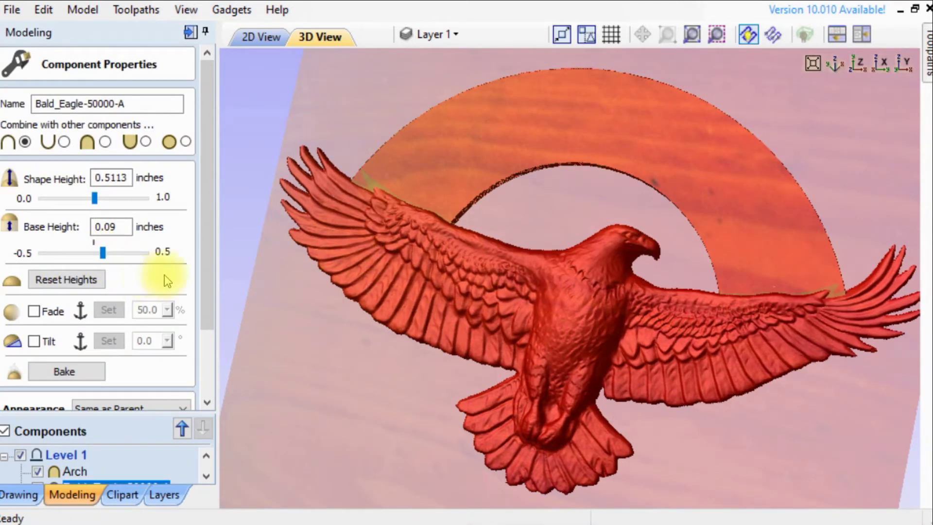
{"action": "left_click_drag", "start_coordinate": [625, 375], "coordinate": [652, 433]}
{"action": "left_click_drag", "start_coordinate": [212, 297], "coordinate": [212, 370]}
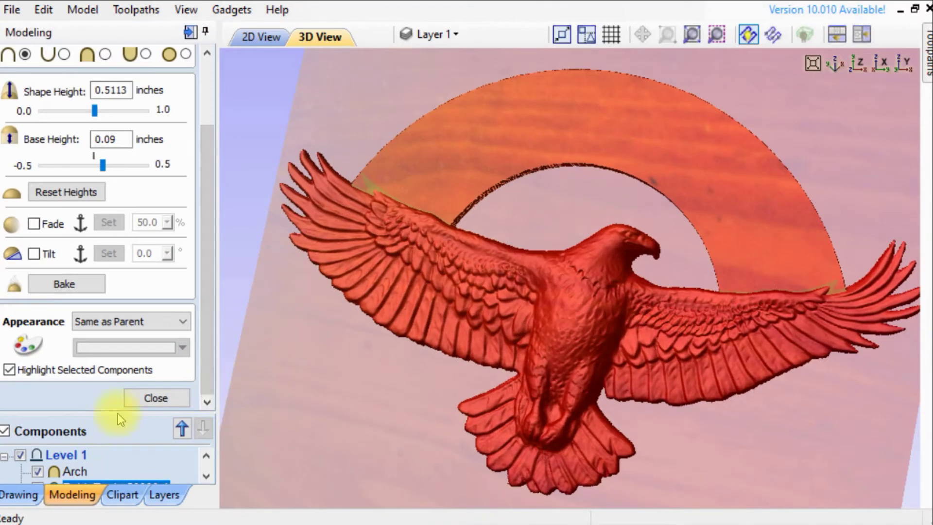
{"action": "left_click", "coordinate": [156, 395]}
Create the text FREEDOM in the Italianate font over the arch in the 2D view
{"action": "left_click", "coordinate": [248, 35]}
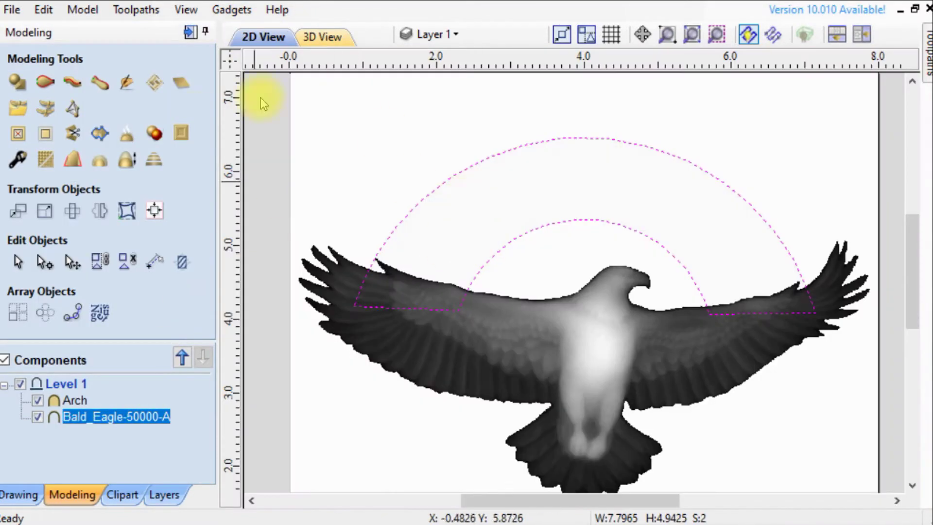
{"action": "left_click", "coordinate": [336, 101]}
{"action": "left_click", "coordinate": [19, 494]}
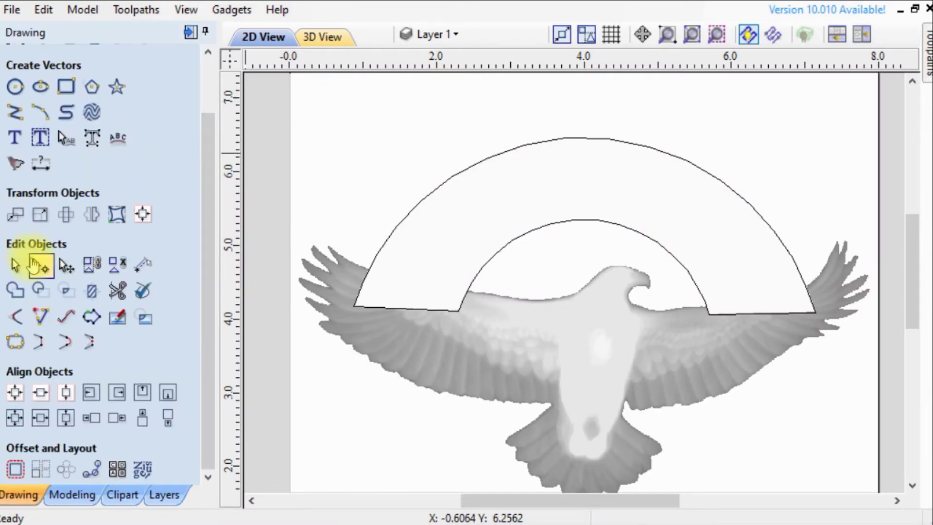
{"action": "left_click", "coordinate": [14, 138]}
{"action": "type", "text": "FREEDOM"}
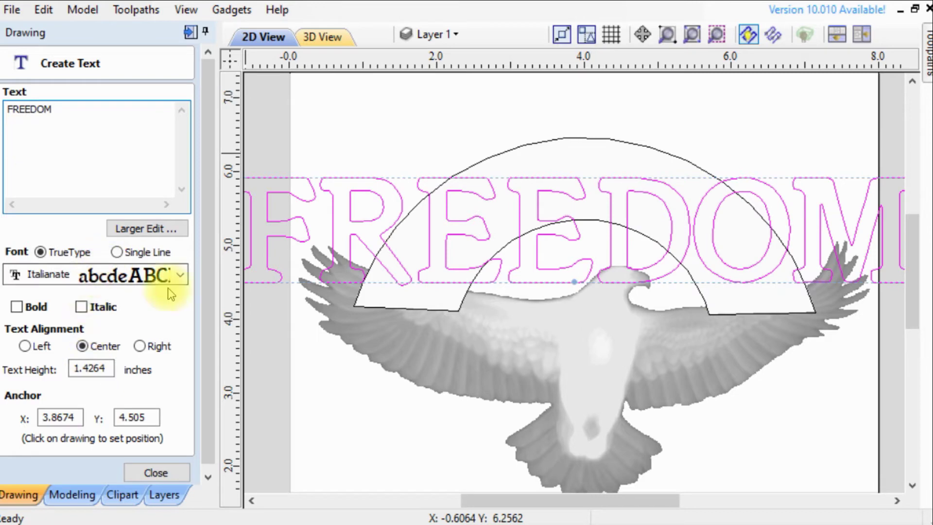
{"action": "left_click", "coordinate": [155, 473]}
Scale the FREEDOM text down to about 4.53 by 0.72 inches
{"action": "scroll", "coordinate": [416, 282], "scroll_direction": "down", "scroll_amount": 3}
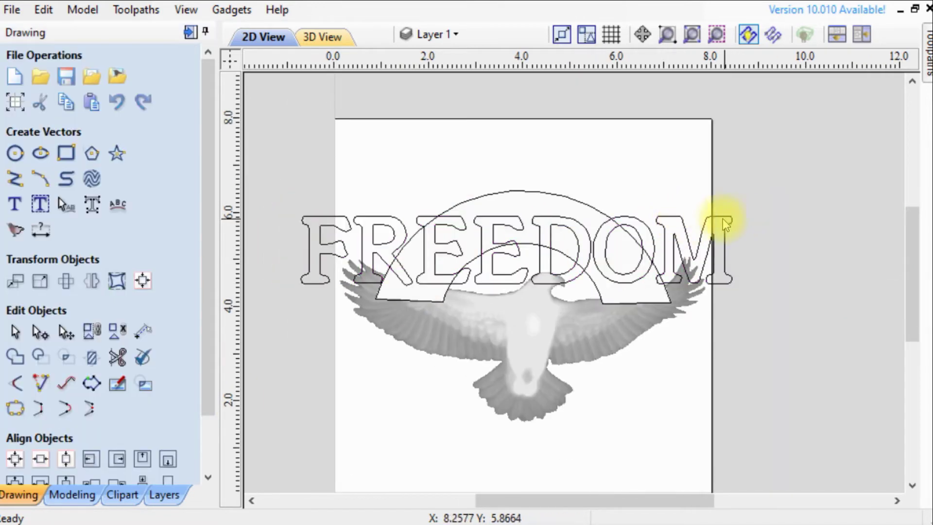
{"action": "left_click", "coordinate": [725, 224]}
{"action": "left_click_drag", "start_coordinate": [733, 209], "coordinate": [702, 236]}
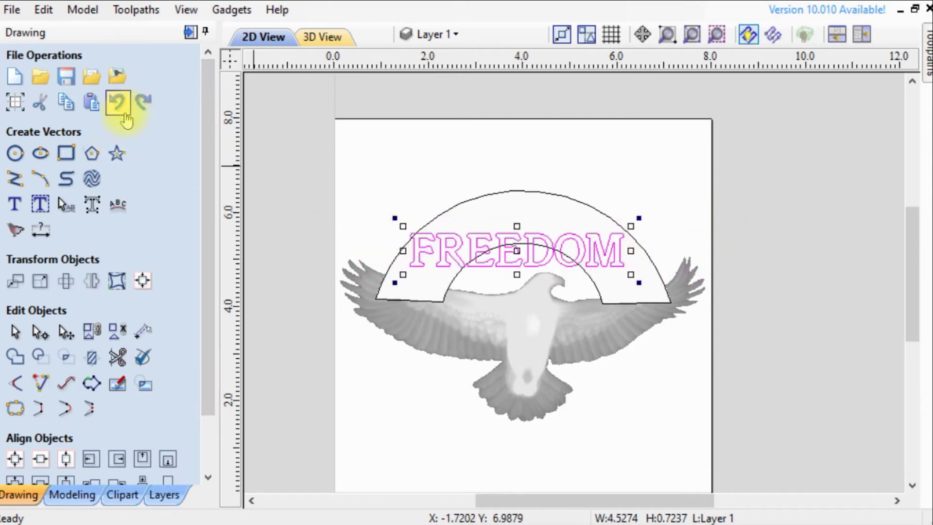
Centre the FREEDOM text horizontally on the material
{"action": "left_click", "coordinate": [142, 280]}
{"action": "left_click", "coordinate": [49, 120]}
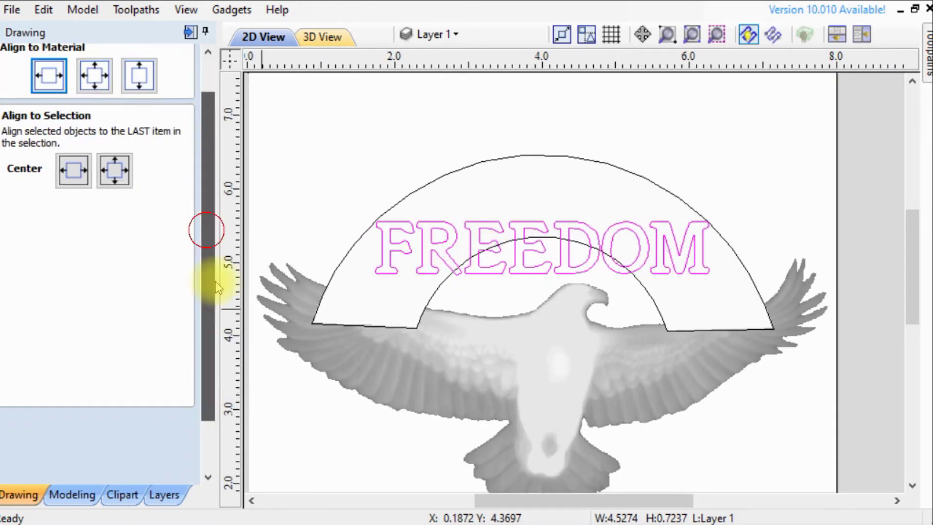
{"action": "left_click_drag", "start_coordinate": [208, 228], "coordinate": [208, 370]}
{"action": "left_click", "coordinate": [156, 475]}
Draw a three-point arc along the arch's outer edge from X 0.8633, Y 4.171 to X 7.1367, Y 4.0913
{"action": "left_click", "coordinate": [40, 156]}
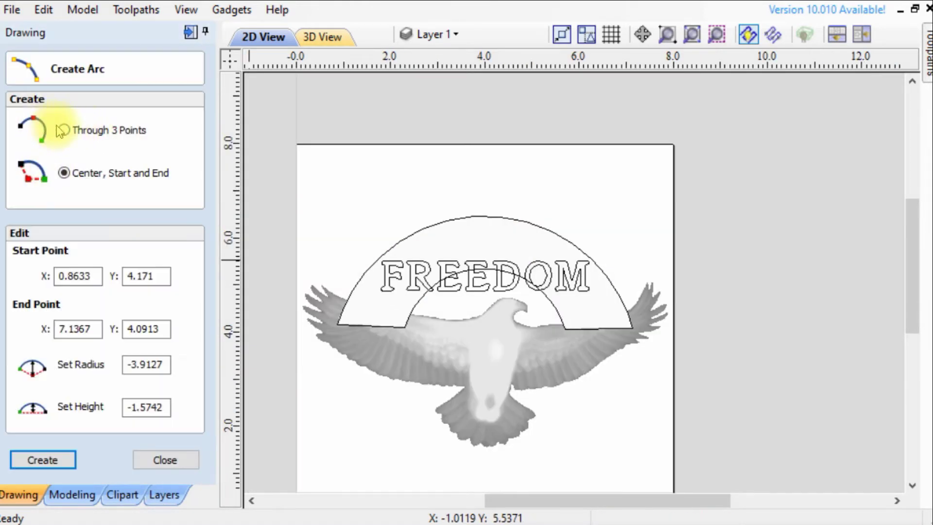
{"action": "scroll", "coordinate": [338, 324], "scroll_direction": "up", "scroll_amount": 2}
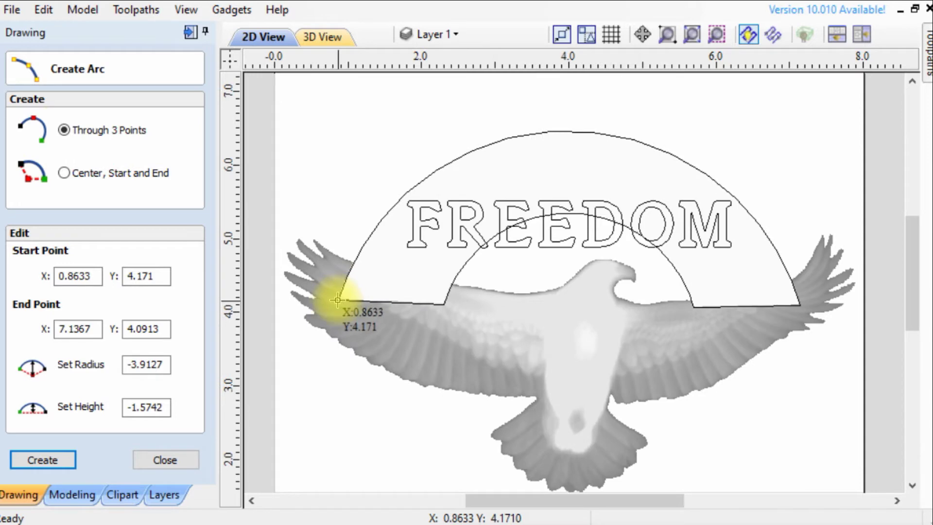
{"action": "left_click", "coordinate": [338, 299]}
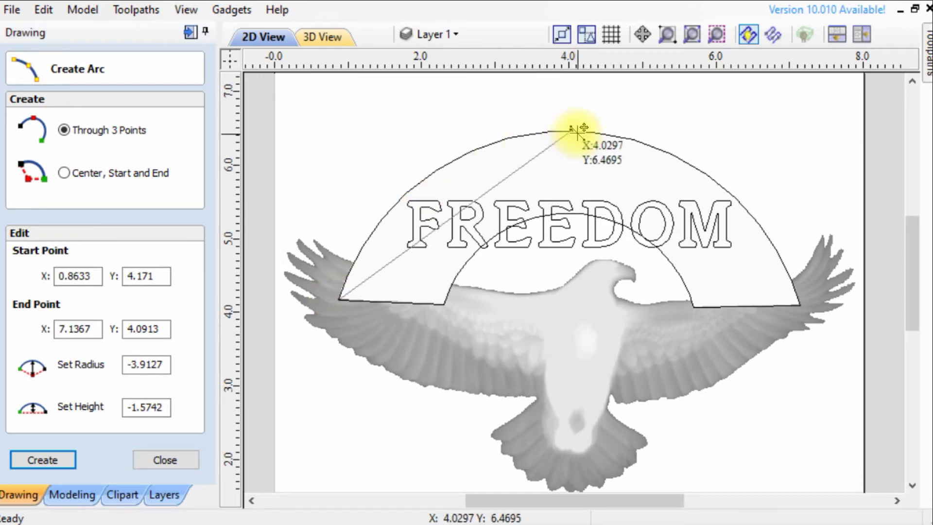
{"action": "left_click", "coordinate": [578, 130]}
{"action": "left_click", "coordinate": [800, 305]}
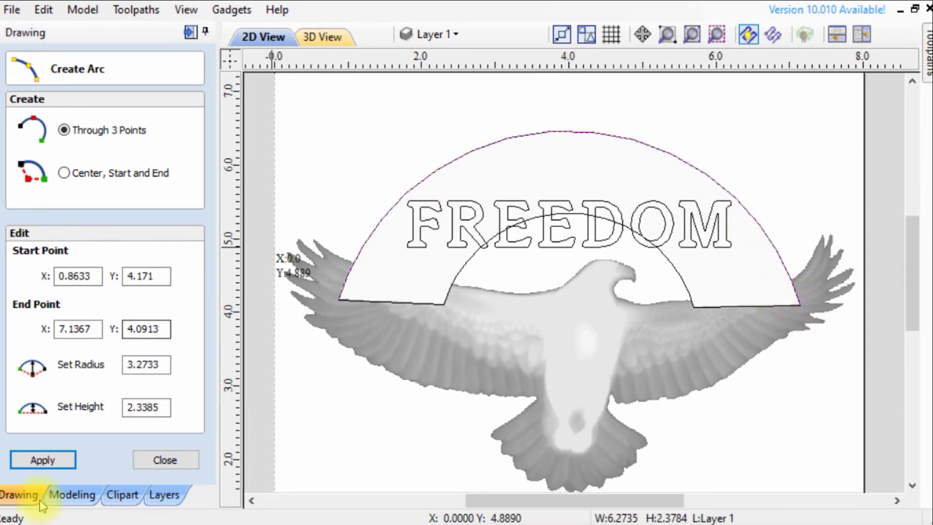
{"action": "key", "text": "Escape"}
Nudge the new arc upward so it sits about 0.45 inches above the arch outline, and deselect it
{"action": "key", "text": "Up"}
{"action": "key", "text": "Up"}
{"action": "key", "text": "Up"}
{"action": "key", "text": "Up"}
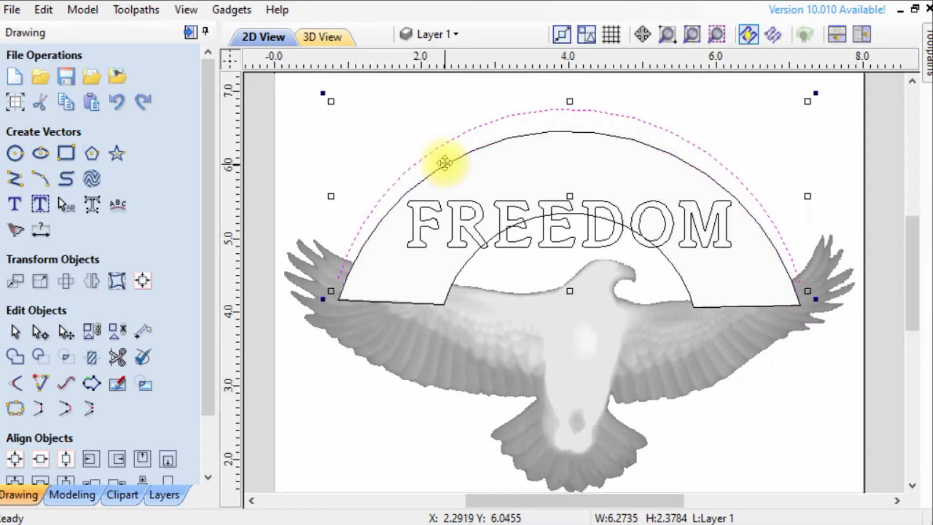
{"action": "left_click", "coordinate": [314, 171]}
Wrap the FREEDOM text onto the raised arc, positioned below the curve
{"action": "left_click", "coordinate": [452, 226]}
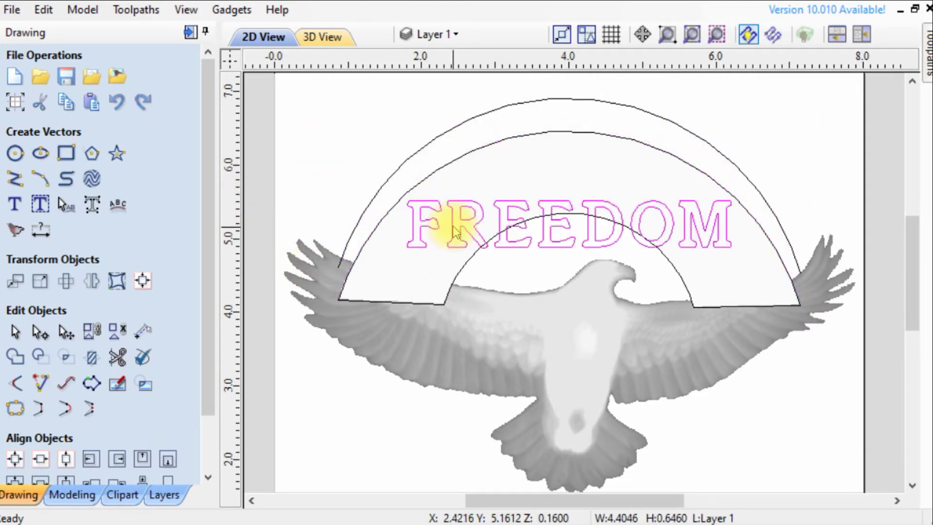
{"action": "left_click", "coordinate": [428, 141], "text": "shift"}
{"action": "left_click", "coordinate": [103, 205]}
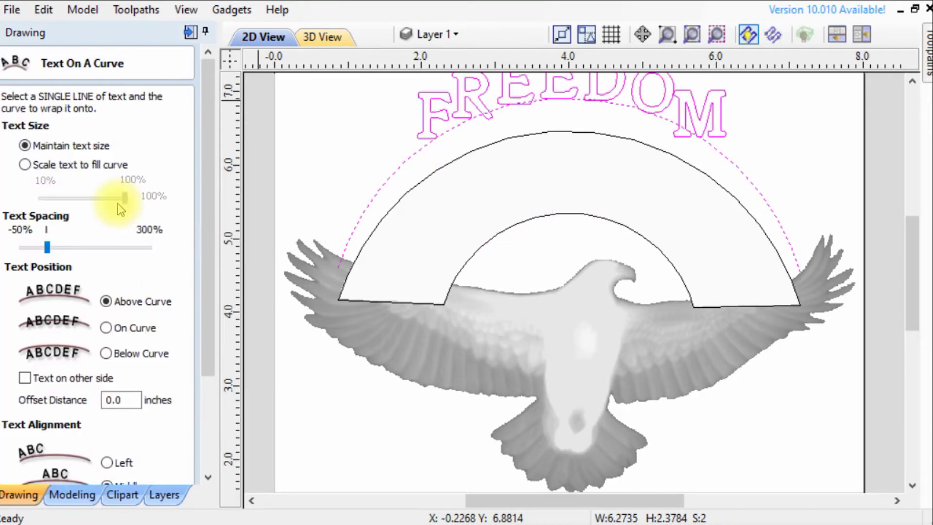
{"action": "left_click", "coordinate": [106, 354]}
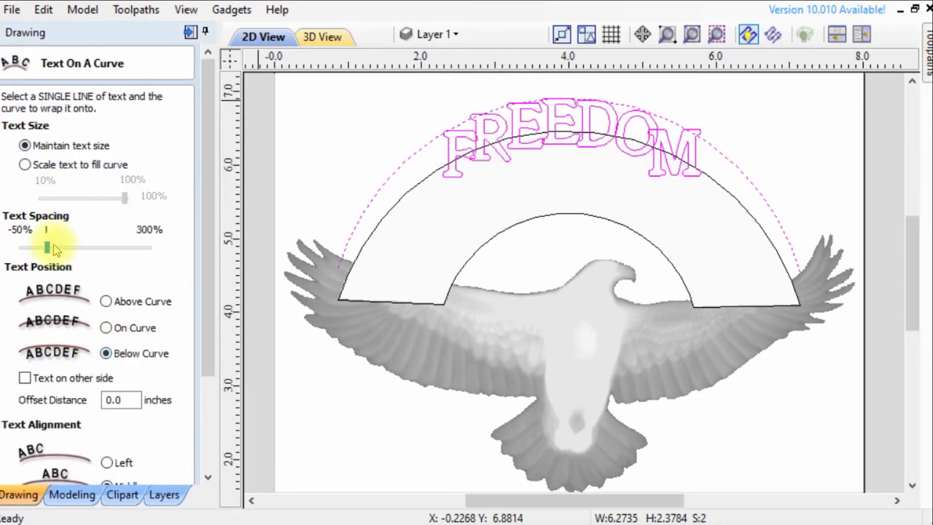
Set the curved text's spacing to 300% and align its letters to the curve
{"action": "left_click_drag", "start_coordinate": [59, 250], "coordinate": [177, 254]}
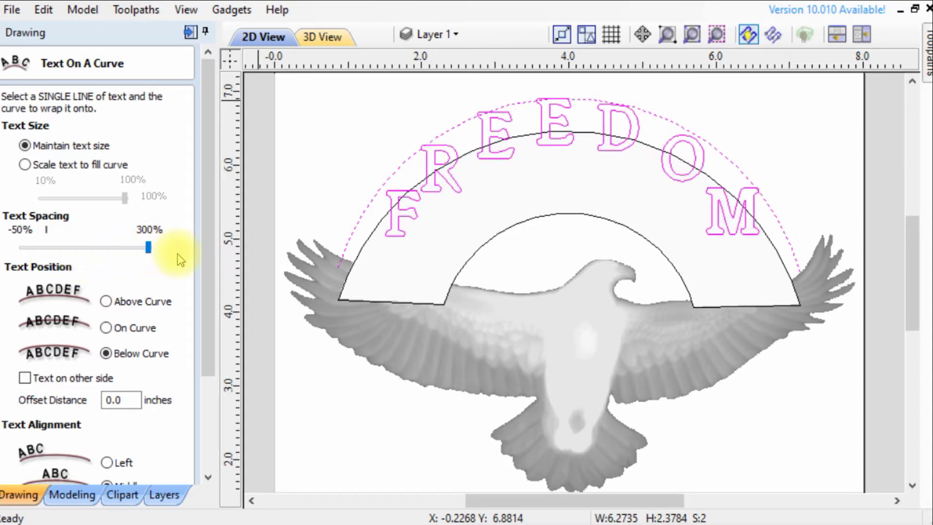
{"action": "scroll", "coordinate": [31, 297], "scroll_direction": "down", "scroll_amount": 5}
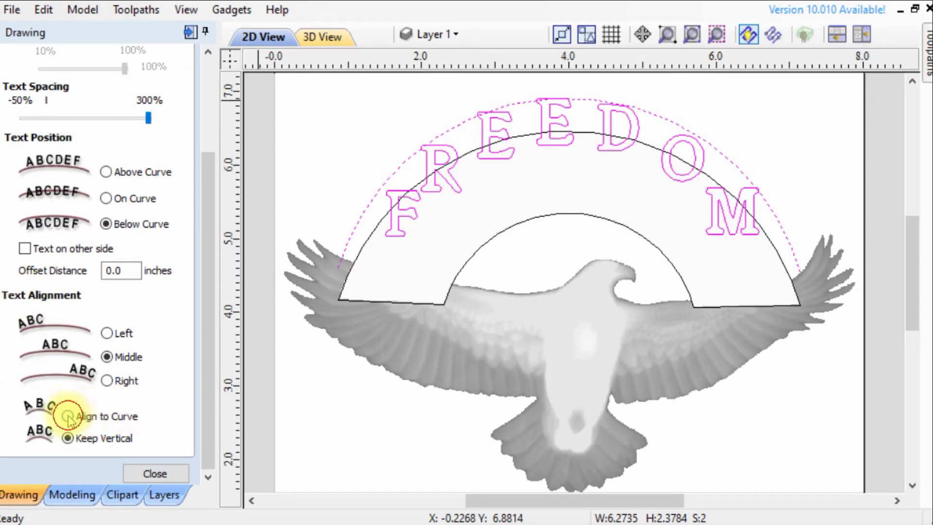
{"action": "left_click", "coordinate": [68, 417]}
{"action": "left_click", "coordinate": [155, 473]}
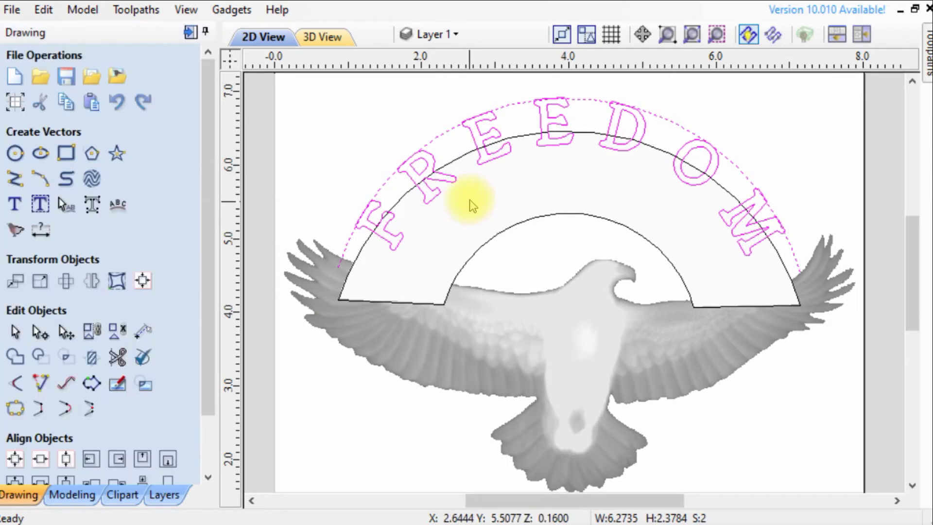
Move the curved FREEDOM text down into the arch band and scale it to about 4.98 by 1.83 inches
{"action": "left_click", "coordinate": [434, 160]}
{"action": "left_click_drag", "start_coordinate": [434, 160], "coordinate": [436, 165]}
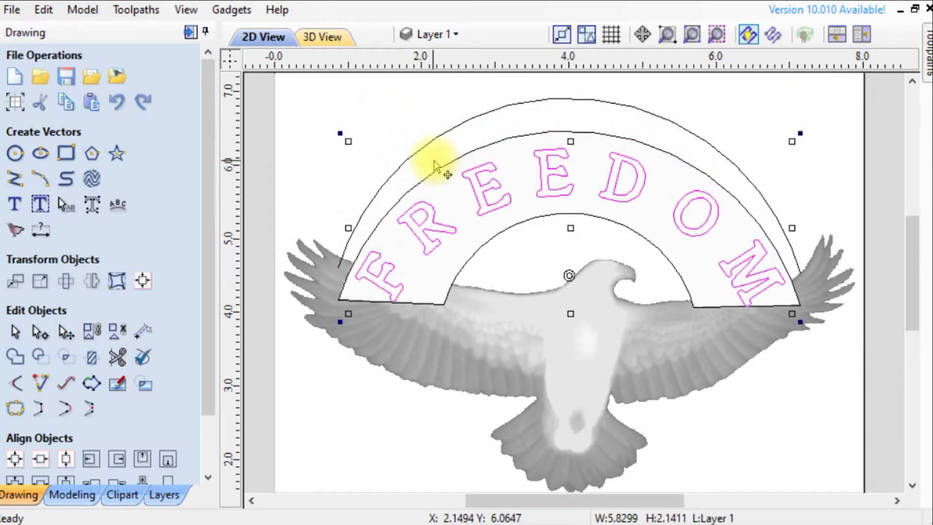
{"action": "left_click_drag", "start_coordinate": [793, 141], "coordinate": [725, 164]}
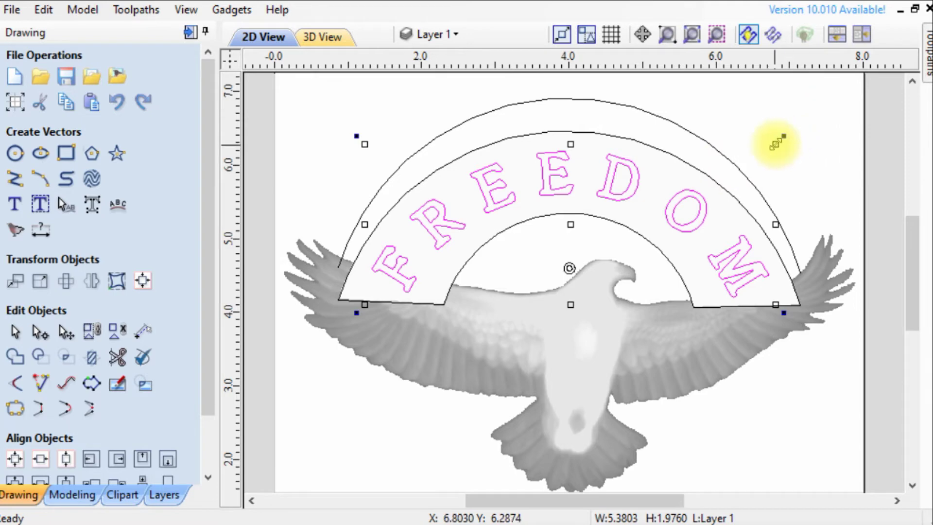
{"action": "mouse_move", "coordinate": [778, 142]}
{"action": "left_mouse_down"}
{"action": "mouse_move", "coordinate": [739, 158]}
{"action": "mouse_move", "coordinate": [762, 147]}
{"action": "left_mouse_up"}
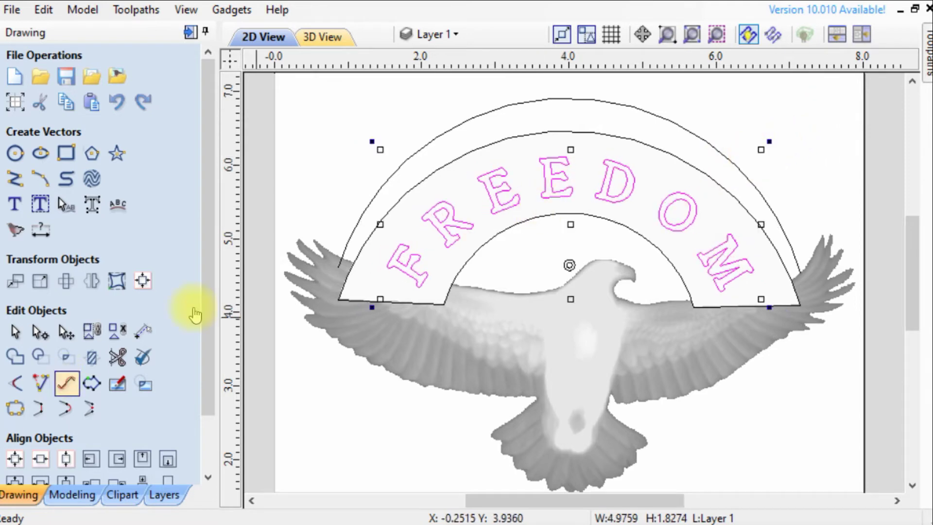
Refit the resized FREEDOM text below the guide arc and move both down into the arch band
{"action": "left_click", "coordinate": [117, 204]}
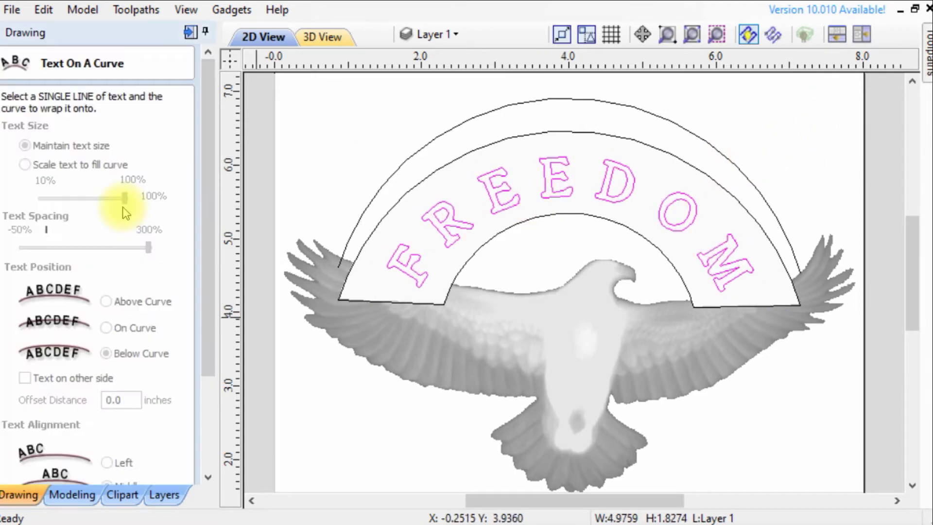
{"action": "left_click", "coordinate": [423, 147]}
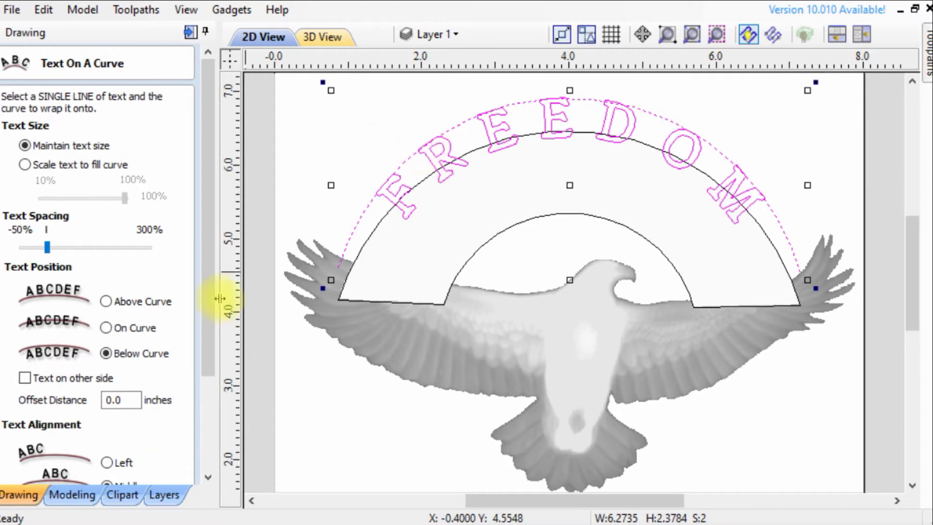
{"action": "scroll", "coordinate": [97, 292], "scroll_direction": "down", "scroll_amount": 5}
{"action": "left_click", "coordinate": [175, 470]}
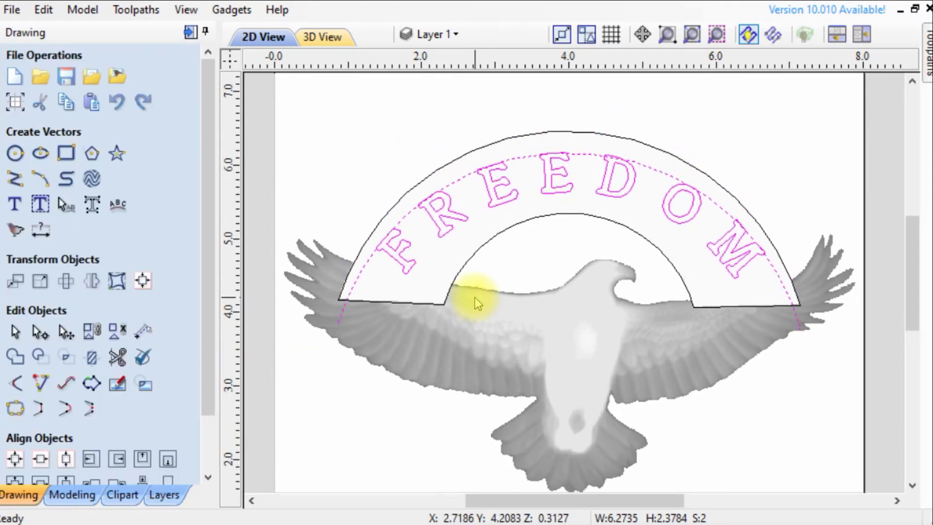
Delete the guide arc while keeping the curved FREEDOM text
{"action": "left_click", "coordinate": [418, 283]}
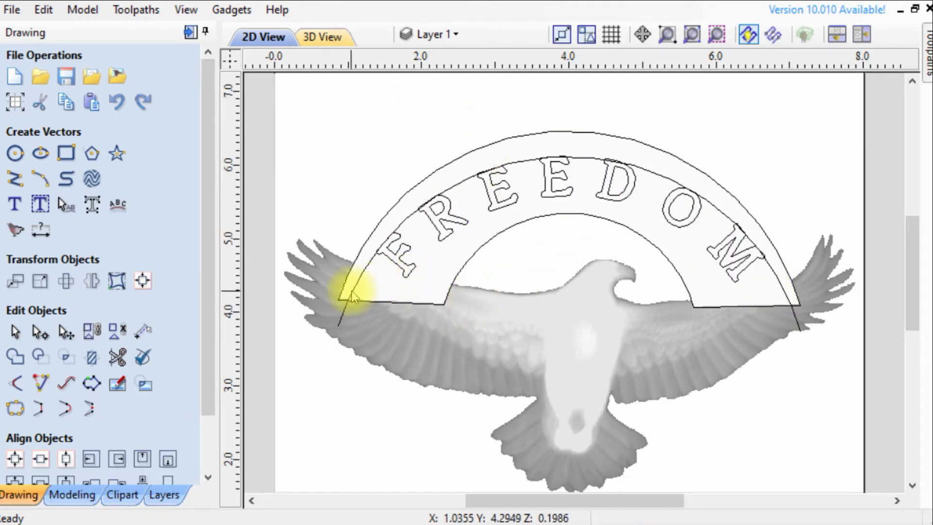
{"action": "left_click", "coordinate": [342, 311]}
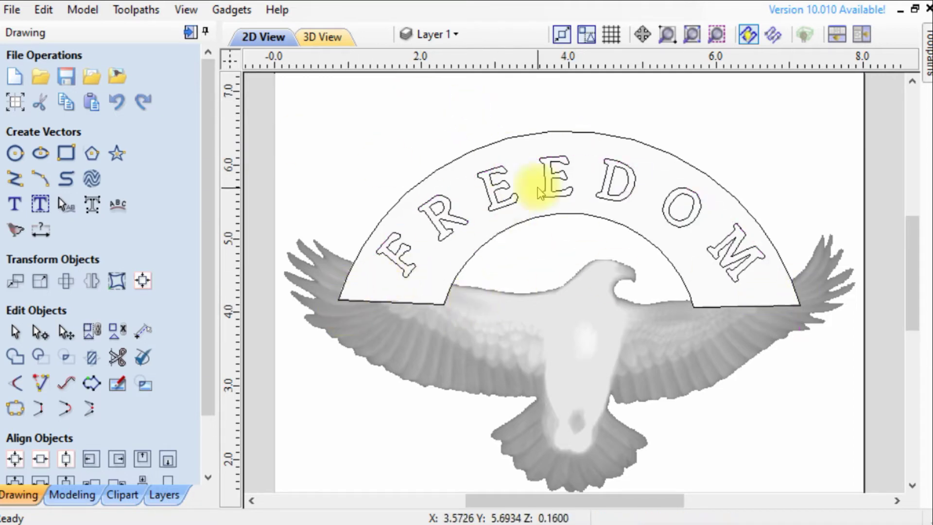
Raise the curved FREEDOM lettering as a flat shape, inspect it in 3D, and set its base height to 0.12 inches
{"action": "left_click", "coordinate": [508, 199]}
{"action": "left_click", "coordinate": [77, 491]}
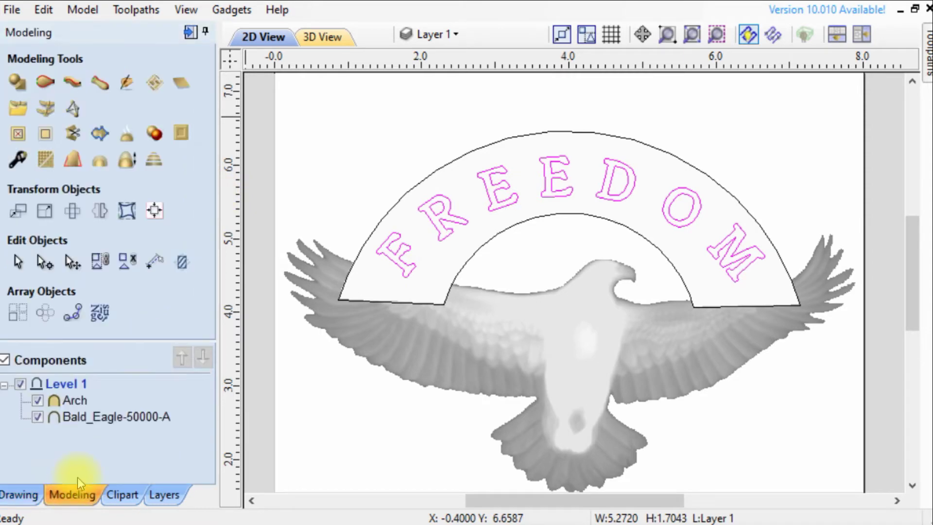
{"action": "left_click", "coordinate": [17, 84]}
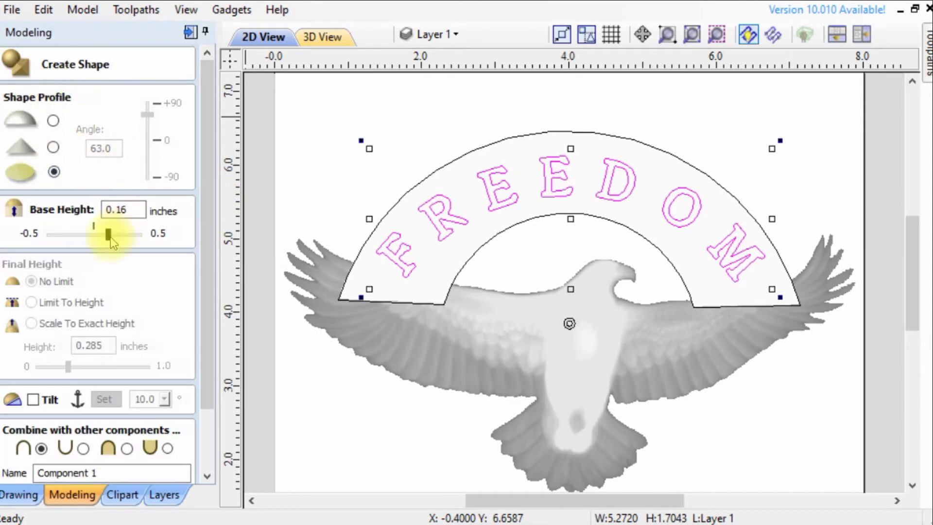
{"action": "left_click", "coordinate": [315, 35]}
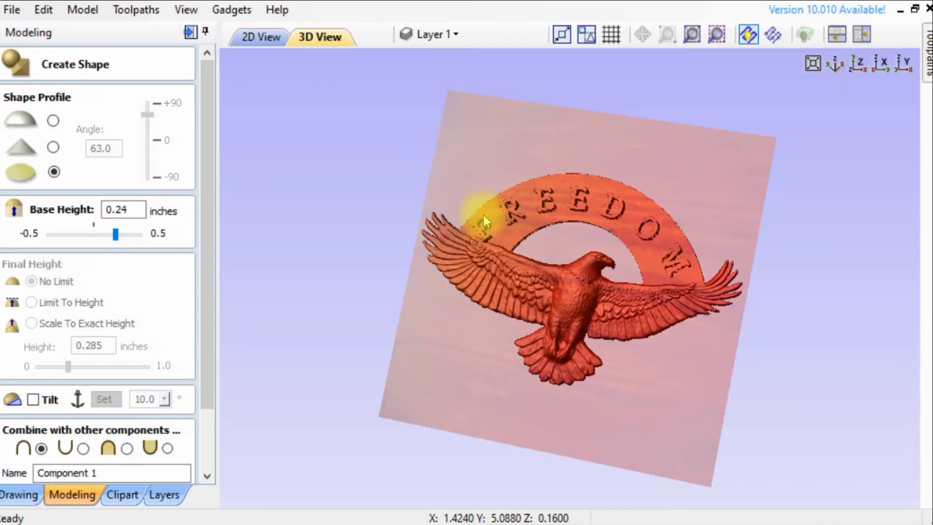
{"action": "left_click_drag", "start_coordinate": [526, 223], "coordinate": [446, 168]}
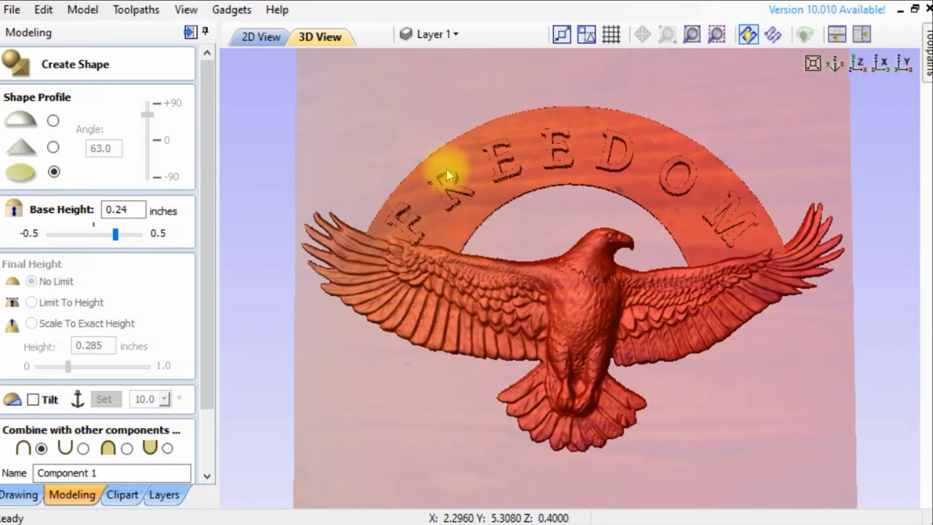
{"action": "mouse_move", "coordinate": [614, 154]}
{"action": "left_mouse_down"}
{"action": "mouse_move", "coordinate": [602, 83]}
{"action": "mouse_move", "coordinate": [598, 160]}
{"action": "left_mouse_up"}
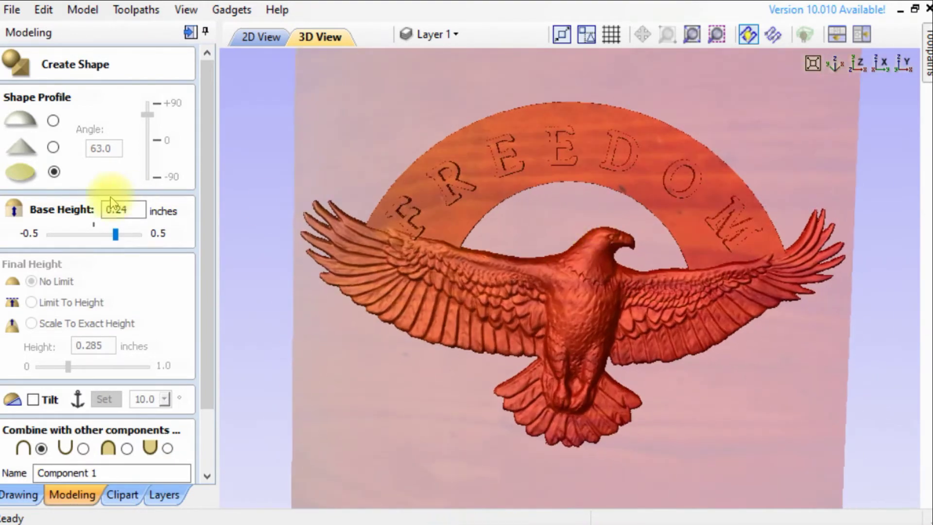
{"action": "left_click_drag", "start_coordinate": [116, 235], "coordinate": [105, 235]}
{"action": "mouse_move", "coordinate": [511, 204]}
{"action": "left_mouse_down"}
{"action": "mouse_move", "coordinate": [548, 176]}
{"action": "mouse_move", "coordinate": [552, 88]}
{"action": "mouse_move", "coordinate": [535, 176]}
{"action": "mouse_move", "coordinate": [546, 171]}
{"action": "left_mouse_up"}
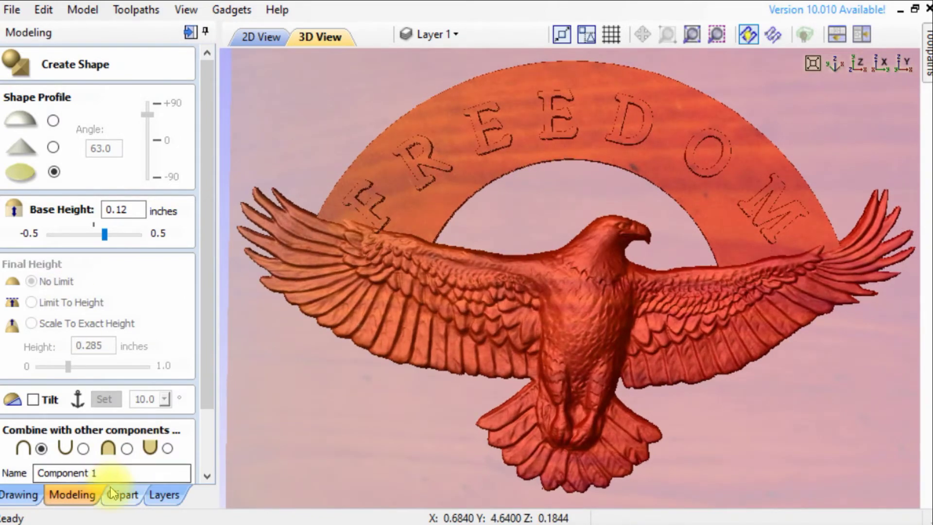
Reset the raised FREEDOM shape, close Create Shape, and return to the 2D view
{"action": "left_click", "coordinate": [19, 494]}
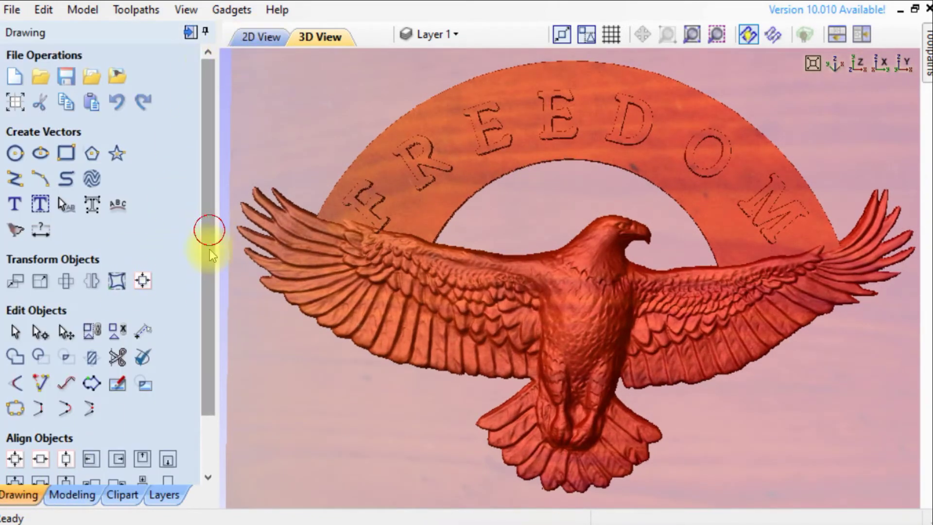
{"action": "scroll", "coordinate": [208, 239], "scroll_direction": "down", "scroll_amount": 2}
{"action": "left_click", "coordinate": [68, 494]}
{"action": "scroll", "coordinate": [74, 456], "scroll_direction": "down", "scroll_amount": 2}
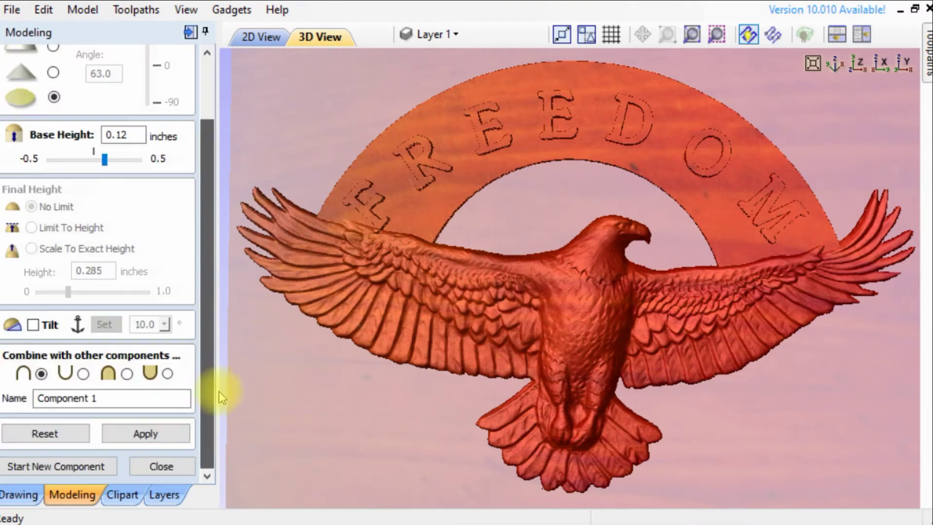
{"action": "left_click", "coordinate": [57, 433]}
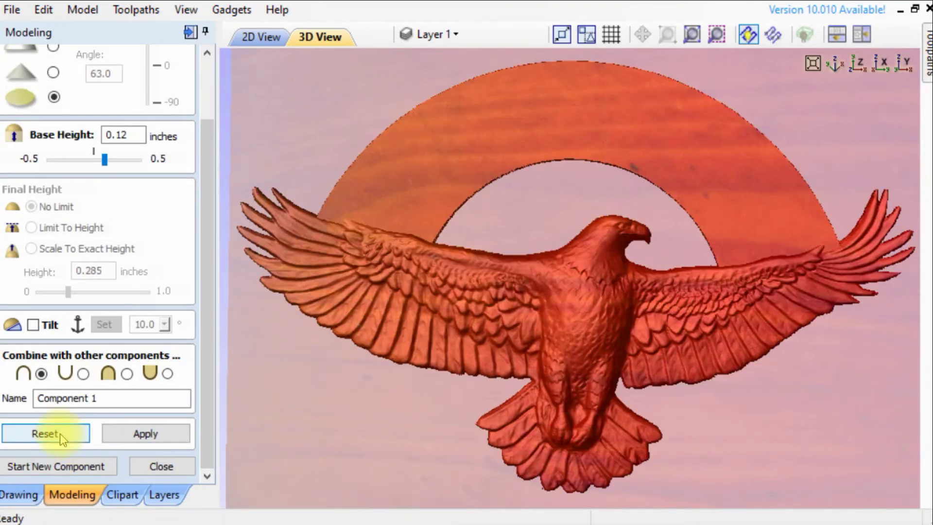
{"action": "left_click", "coordinate": [161, 466]}
{"action": "left_click", "coordinate": [238, 44]}
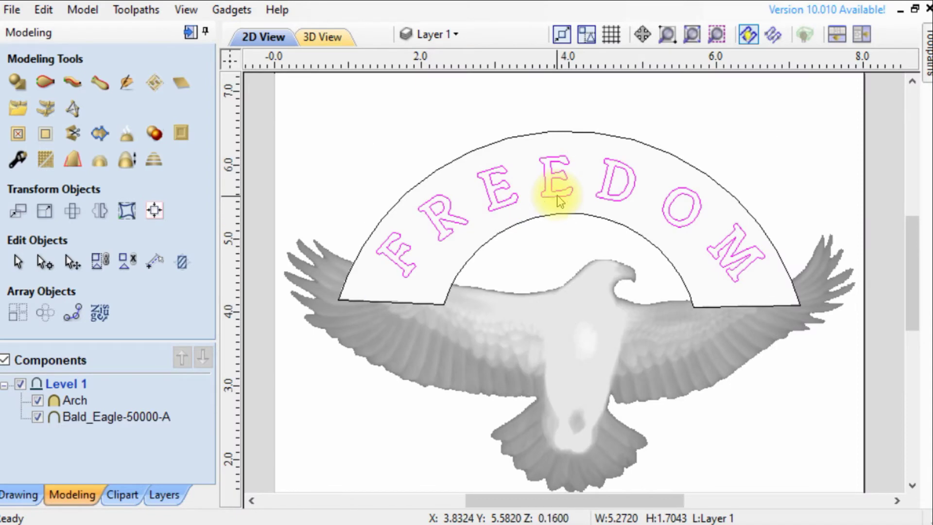
Narrow the curved FREEDOM lettering to about 4.85 inches wide, keeping it centred in the arch band
{"action": "left_click", "coordinate": [560, 201]}
{"action": "left_click_drag", "start_coordinate": [768, 219], "coordinate": [752, 220]}
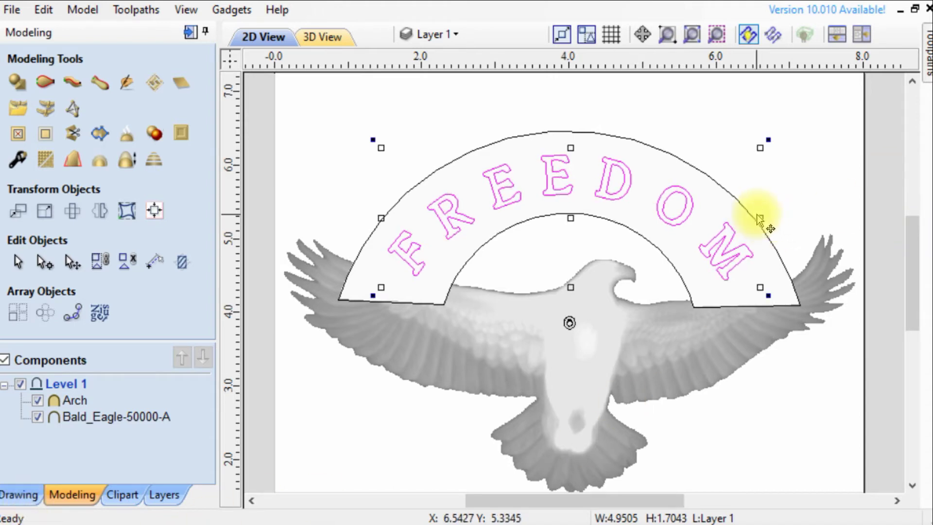
{"action": "left_click_drag", "start_coordinate": [761, 215], "coordinate": [750, 216]}
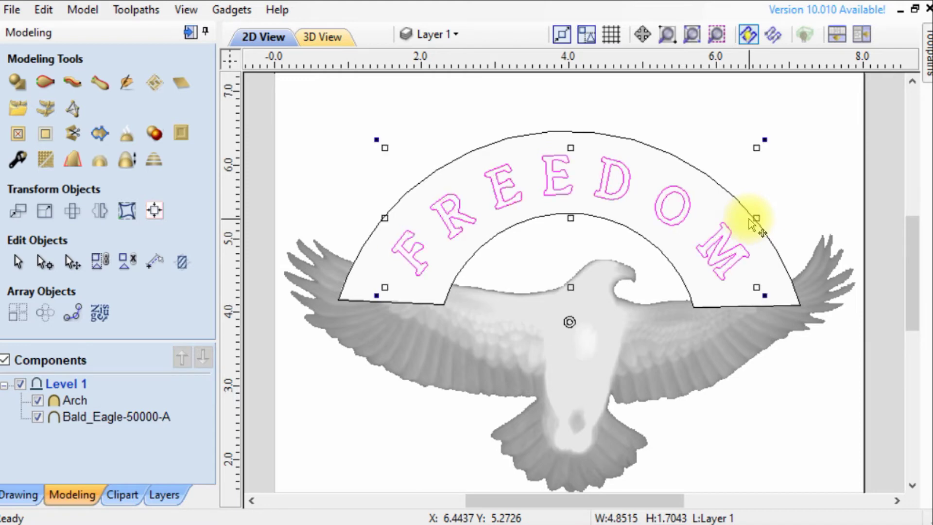
{"action": "left_click", "coordinate": [799, 148]}
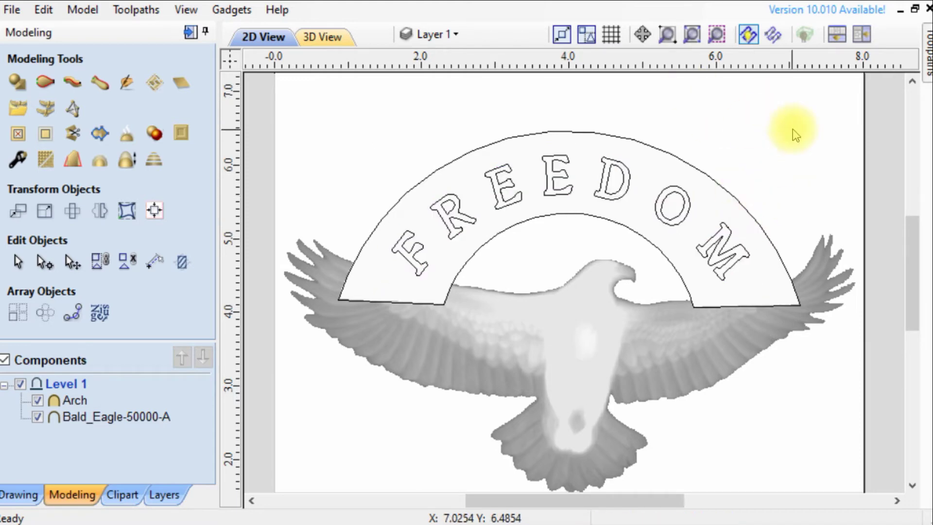
Try a rounded profile at 23.4° on the narrowed FREEDOM lettering, return it to a flat profile, and inspect it in 3D
{"action": "left_click", "coordinate": [517, 206]}
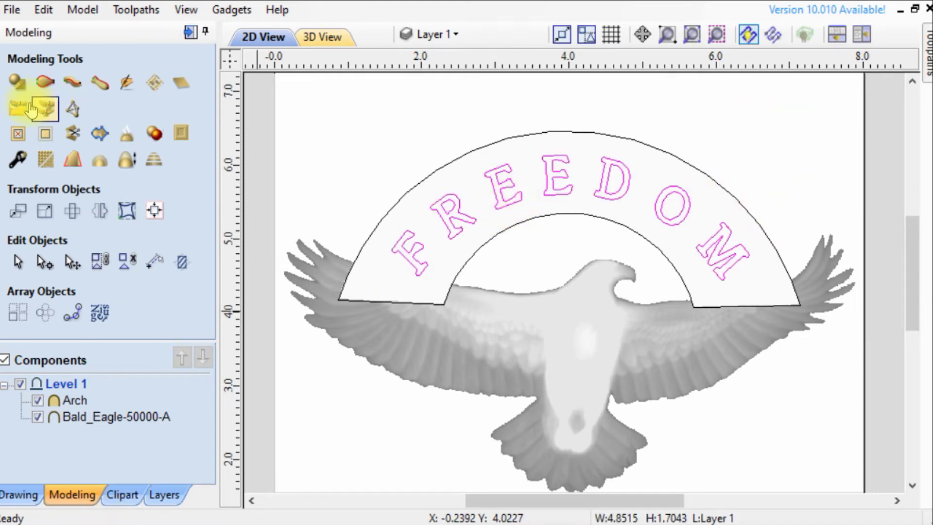
{"action": "left_click", "coordinate": [18, 81]}
{"action": "left_click", "coordinate": [53, 122]}
{"action": "left_click_drag", "start_coordinate": [148, 114], "coordinate": [157, 140]}
{"action": "left_click", "coordinate": [54, 171]}
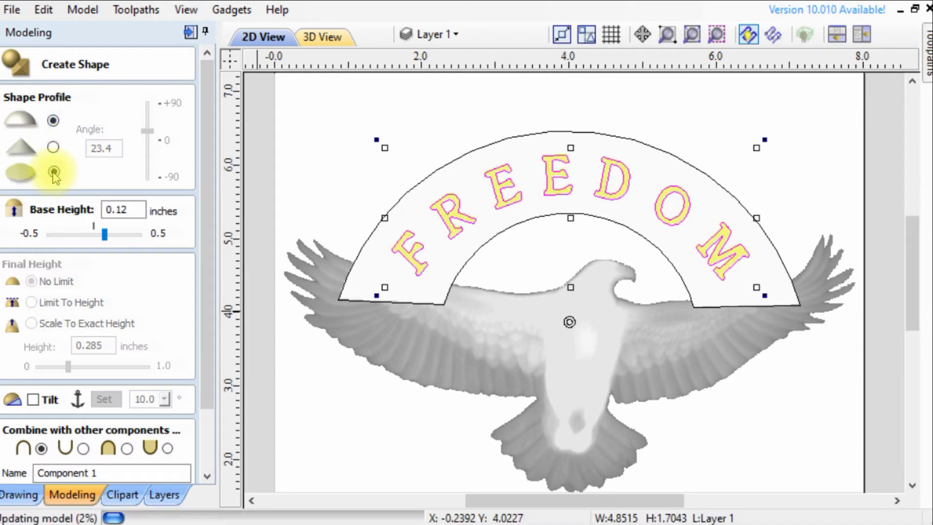
{"action": "left_click", "coordinate": [322, 36]}
{"action": "left_click_drag", "start_coordinate": [566, 168], "coordinate": [576, 197]}
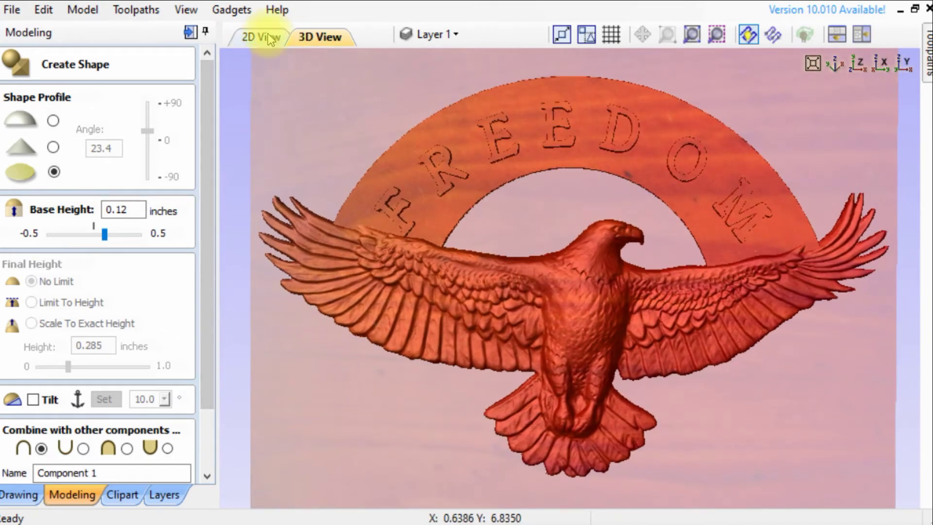
Reset the raised shape on the FREEDOM lettering from the 2D view, keeping Create Shape open
{"action": "left_click", "coordinate": [261, 36]}
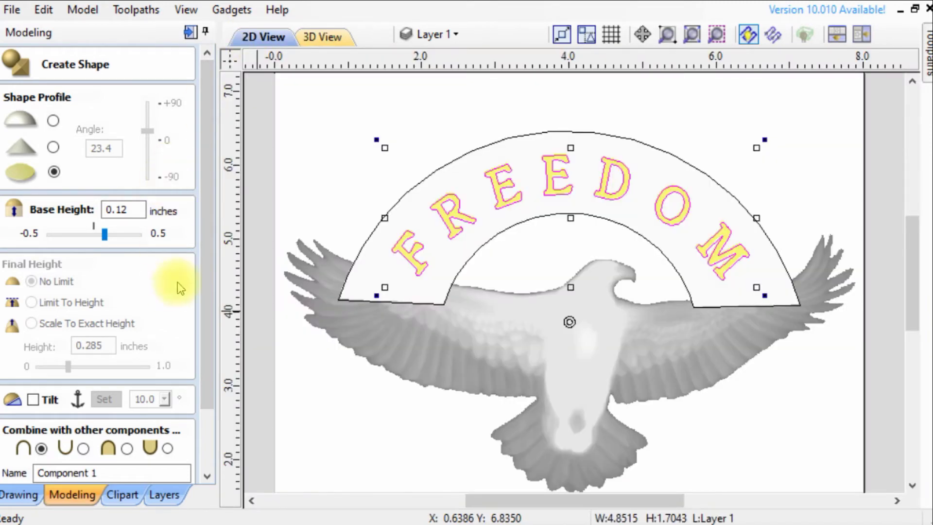
{"action": "left_click_drag", "start_coordinate": [203, 391], "coordinate": [202, 452]}
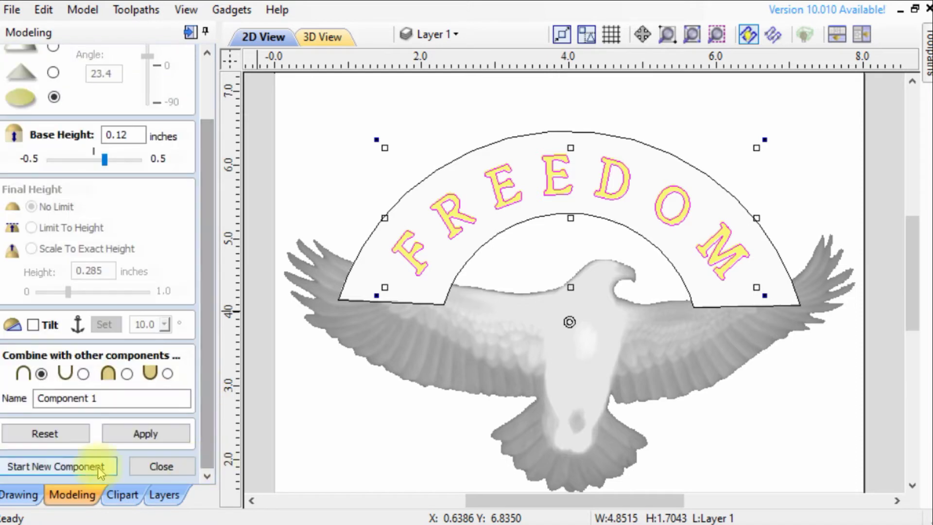
{"action": "left_click", "coordinate": [61, 434]}
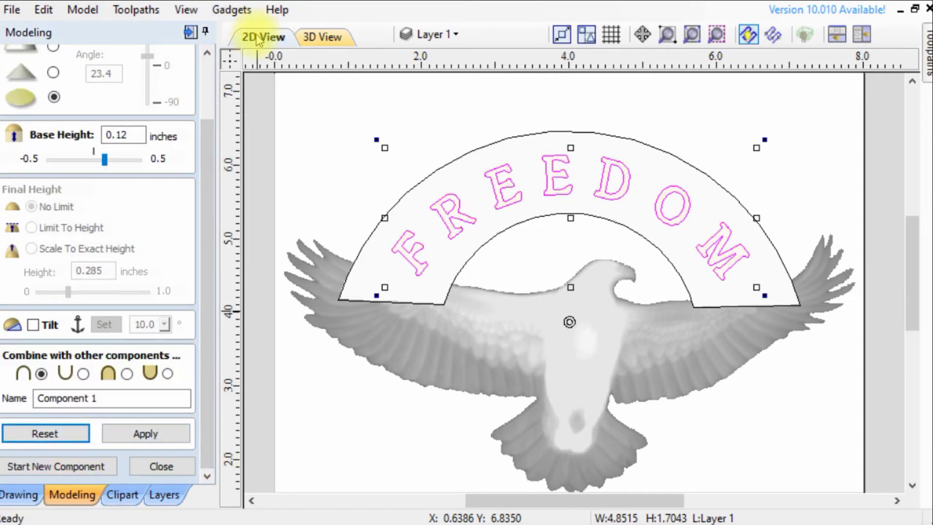
Rotate the FREEDOM lettering slightly and scale it down to about 4.69 by 1.66 inches within the arch band
{"action": "left_click", "coordinate": [562, 188]}
{"action": "left_click", "coordinate": [559, 185]}
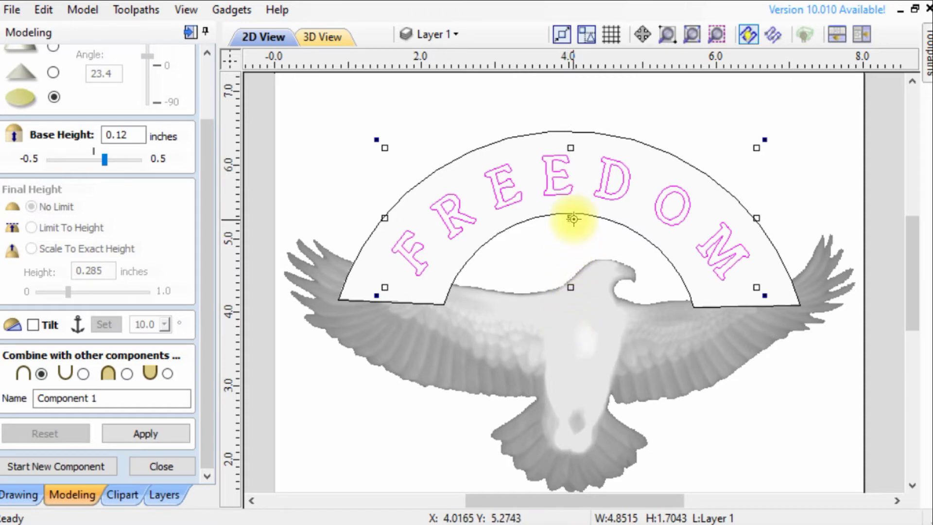
{"action": "left_click", "coordinate": [766, 141]}
{"action": "left_click", "coordinate": [766, 144]}
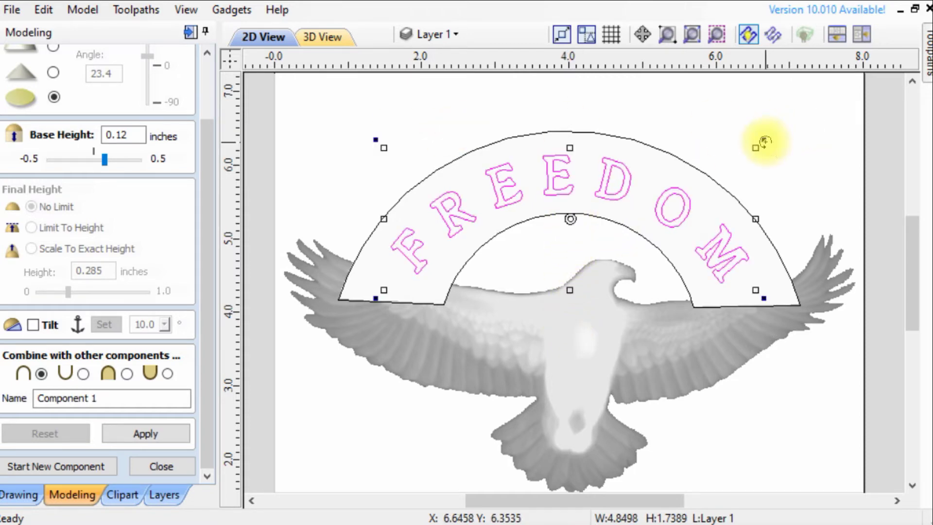
{"action": "left_click_drag", "start_coordinate": [765, 142], "coordinate": [764, 140]}
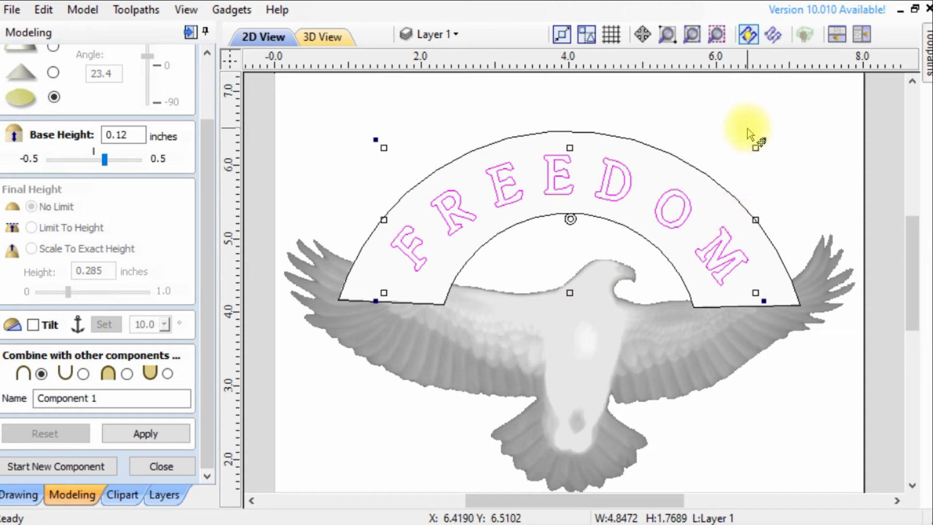
{"action": "left_click_drag", "start_coordinate": [765, 138], "coordinate": [744, 158]}
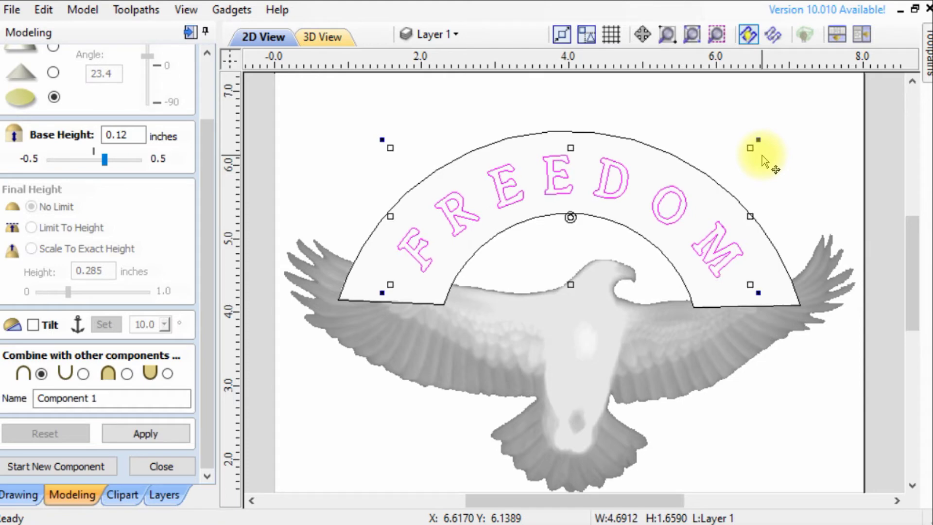
{"action": "left_click", "coordinate": [585, 349]}
Create a flat raised component named Text from the FREEDOM lettering, inspect it in 3D, and close Create Shape
{"action": "left_click", "coordinate": [603, 176]}
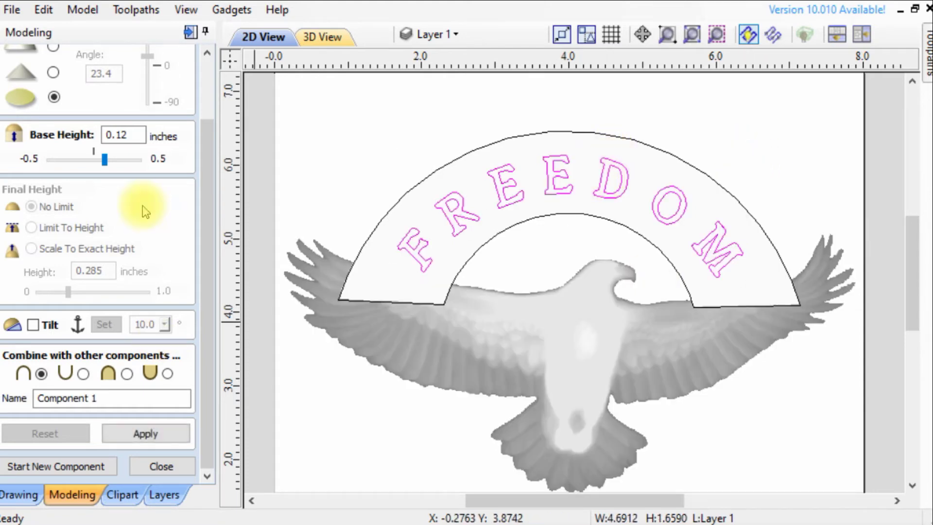
{"action": "type", "text": "Text"}
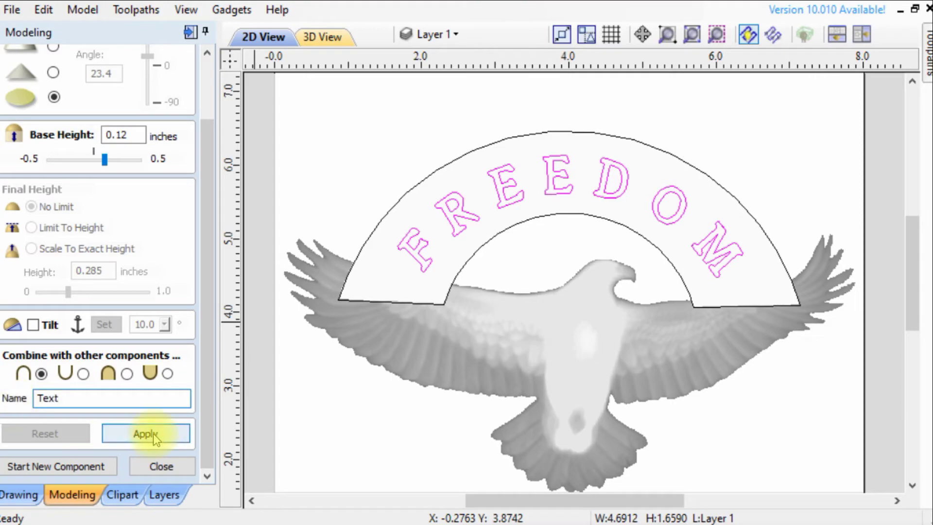
{"action": "left_click", "coordinate": [173, 432]}
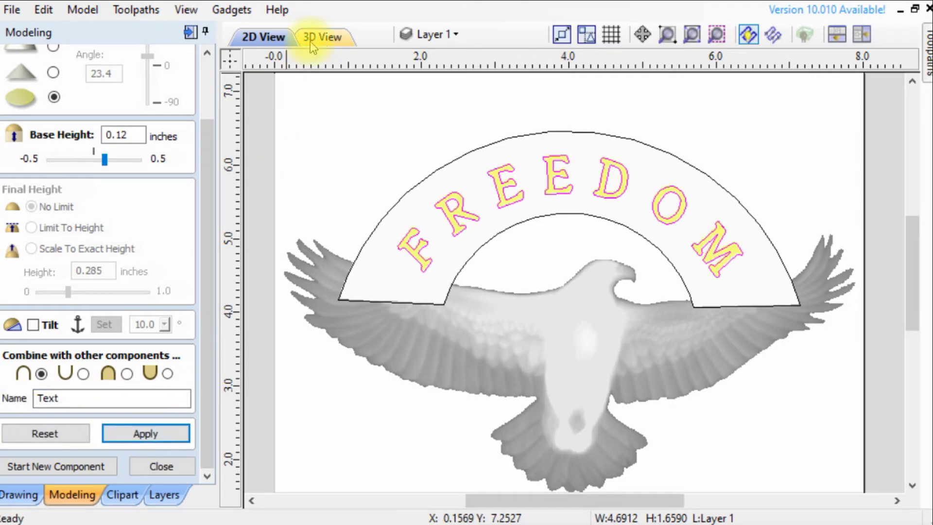
{"action": "left_click", "coordinate": [318, 36]}
{"action": "scroll", "coordinate": [558, 176], "scroll_direction": "up", "scroll_amount": 3}
{"action": "scroll", "coordinate": [558, 176], "scroll_direction": "down", "scroll_amount": 3}
{"action": "left_click_drag", "start_coordinate": [544, 179], "coordinate": [546, 233]}
{"action": "left_click", "coordinate": [161, 466]}
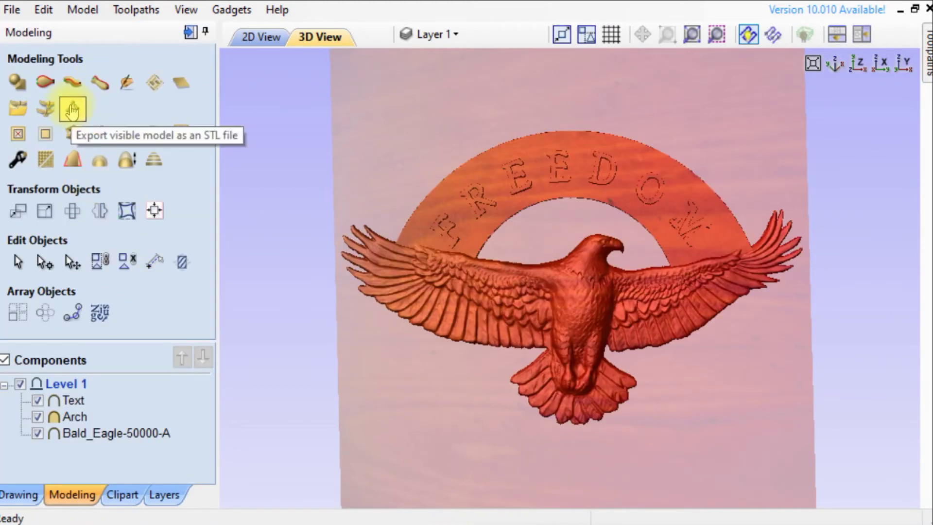
Triangulate the visible model for STL export with a 0.004 inch approximation tolerance and an open back
{"action": "left_click", "coordinate": [72, 110]}
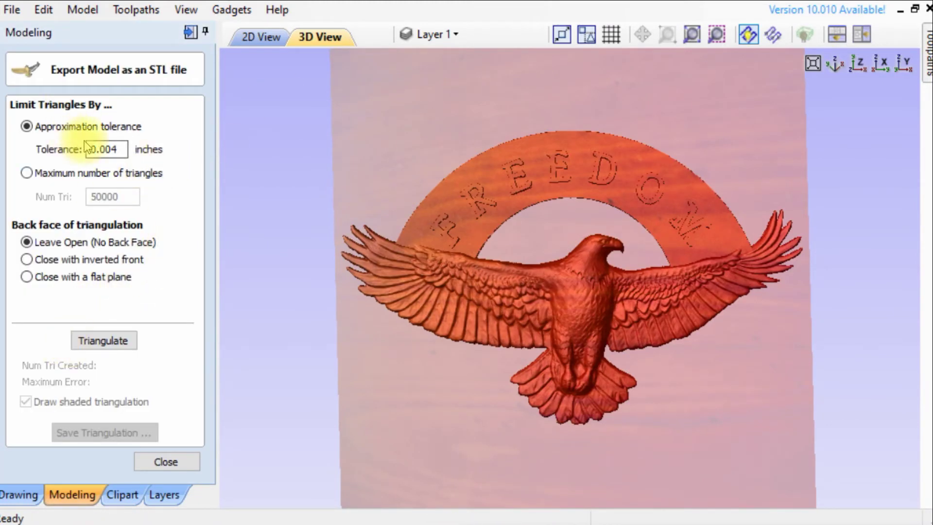
{"action": "left_click", "coordinate": [103, 341]}
{"action": "left_click_drag", "start_coordinate": [467, 291], "coordinate": [607, 321]}
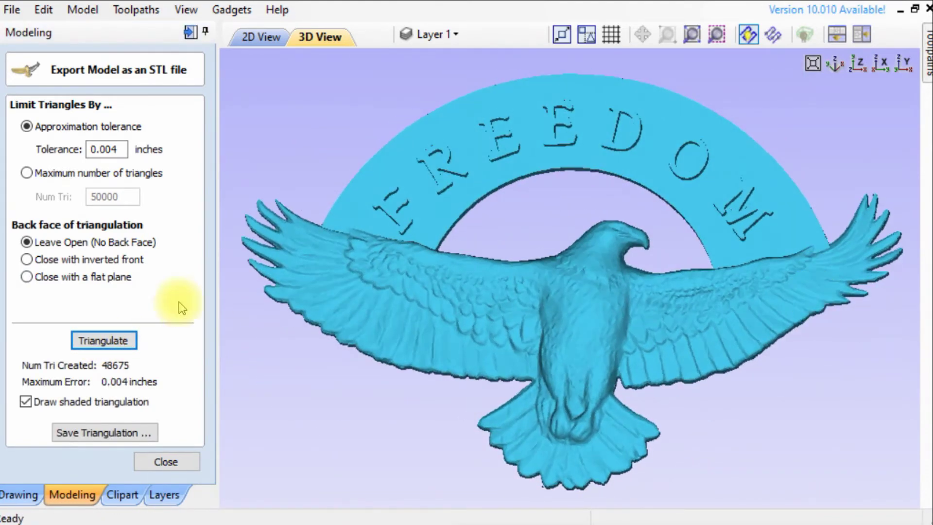
Save the triangulation to the Desktop as an STL file named Freedom Eagle
{"action": "left_click", "coordinate": [108, 433]}
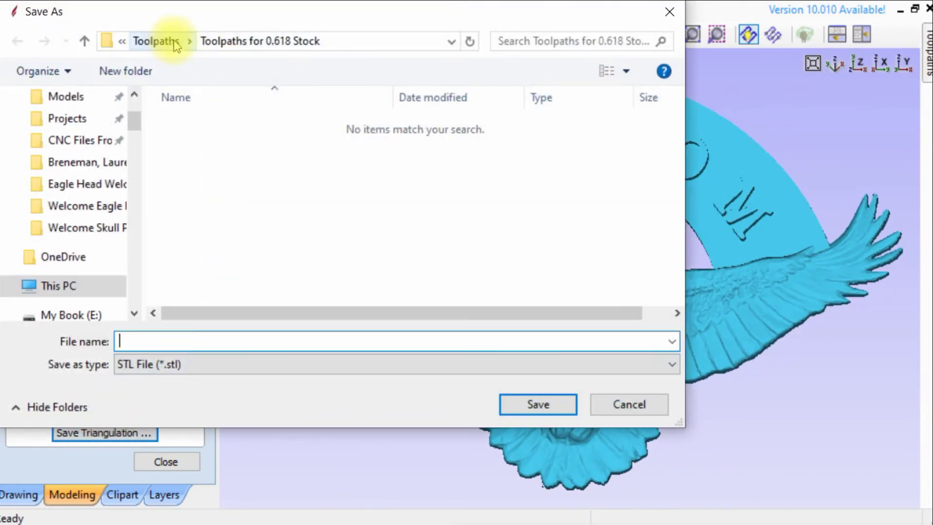
{"action": "left_click_drag", "start_coordinate": [135, 119], "coordinate": [133, 76]}
{"action": "left_click", "coordinate": [64, 133]}
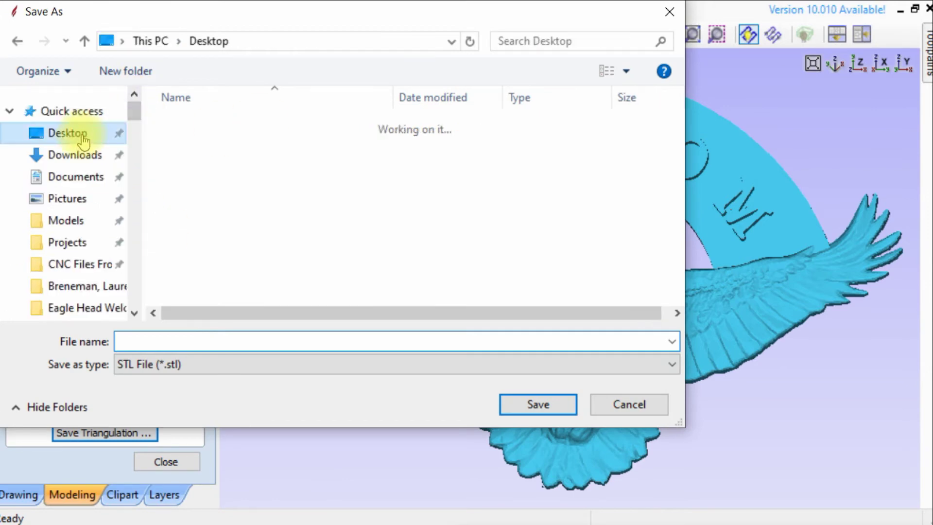
{"action": "left_click", "coordinate": [139, 339]}
{"action": "type", "text": "Eag"}
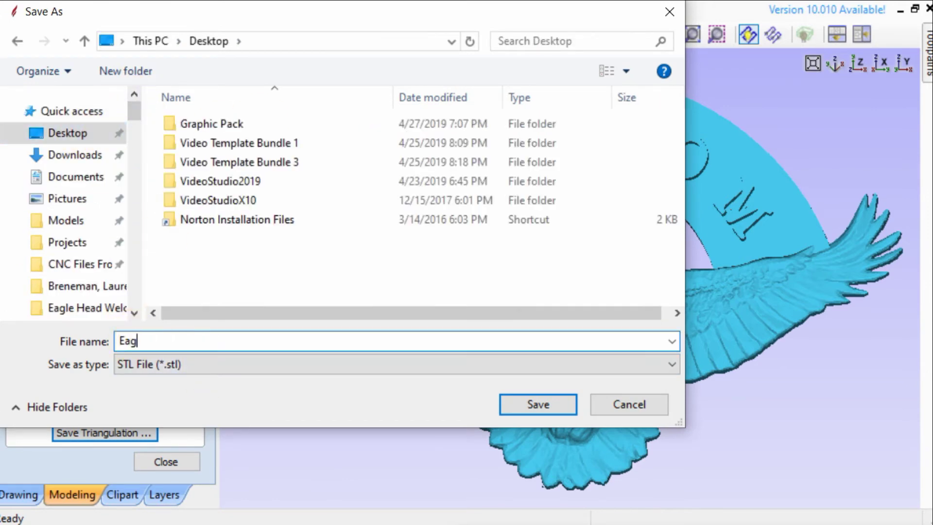
{"action": "type", "text": "le"}
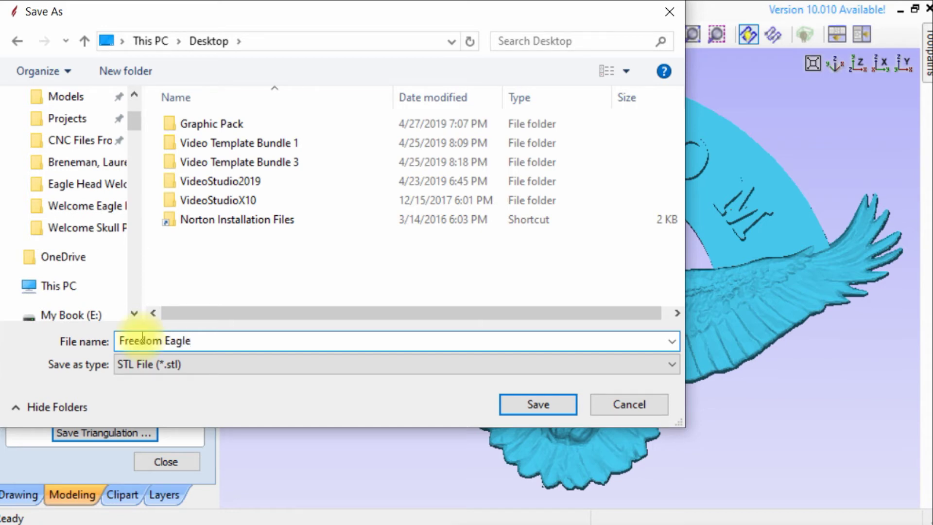
{"action": "left_click", "coordinate": [507, 400]}
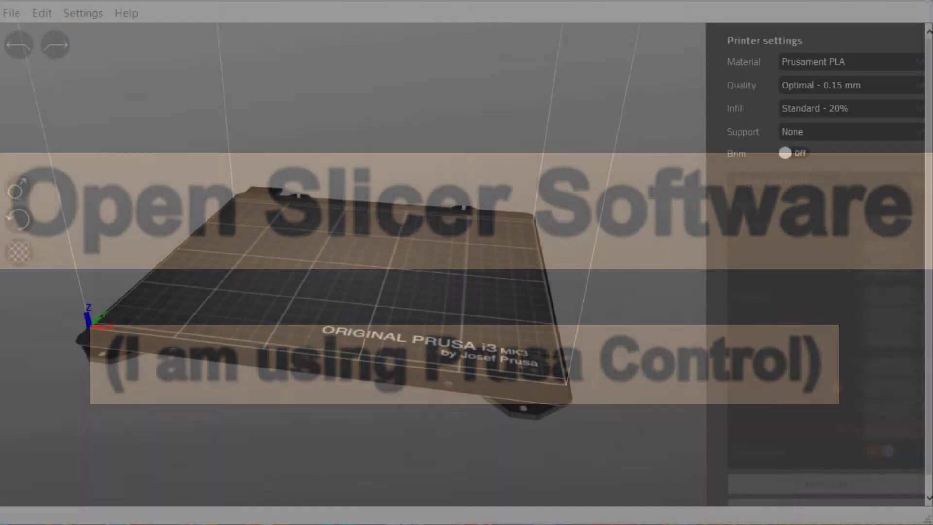
Switch to PrusaControl and import the model file Freedom Eagle.stl from the Desktop
{"action": "left_click", "coordinate": [11, 13]}
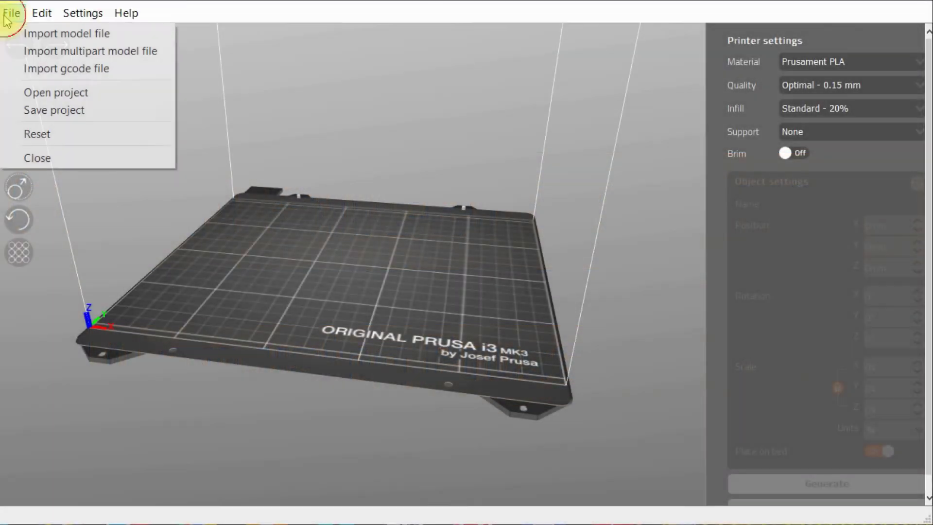
{"action": "left_click", "coordinate": [57, 34]}
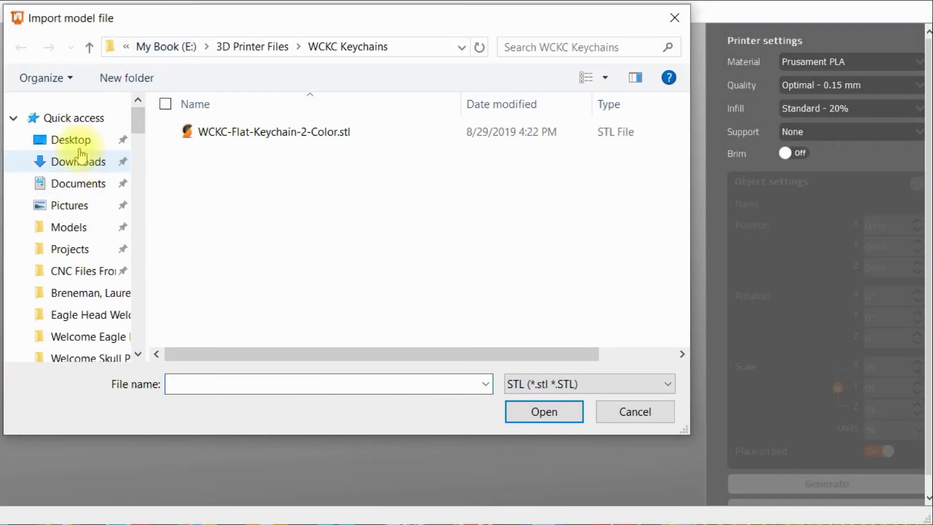
{"action": "left_click", "coordinate": [78, 141]}
{"action": "left_click", "coordinate": [233, 232]}
{"action": "left_click", "coordinate": [542, 412]}
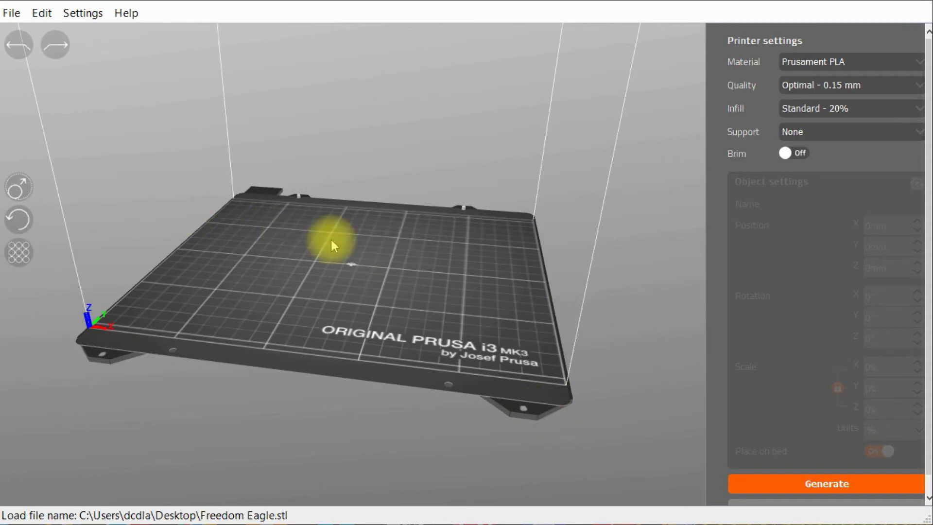
Scale the imported eagle model up uniformly to about 1507% on the print bed
{"action": "left_click_drag", "start_coordinate": [327, 235], "coordinate": [327, 402]}
{"action": "scroll", "coordinate": [356, 247], "scroll_direction": "up", "scroll_amount": 5}
{"action": "scroll", "coordinate": [357, 246], "scroll_direction": "up", "scroll_amount": 3}
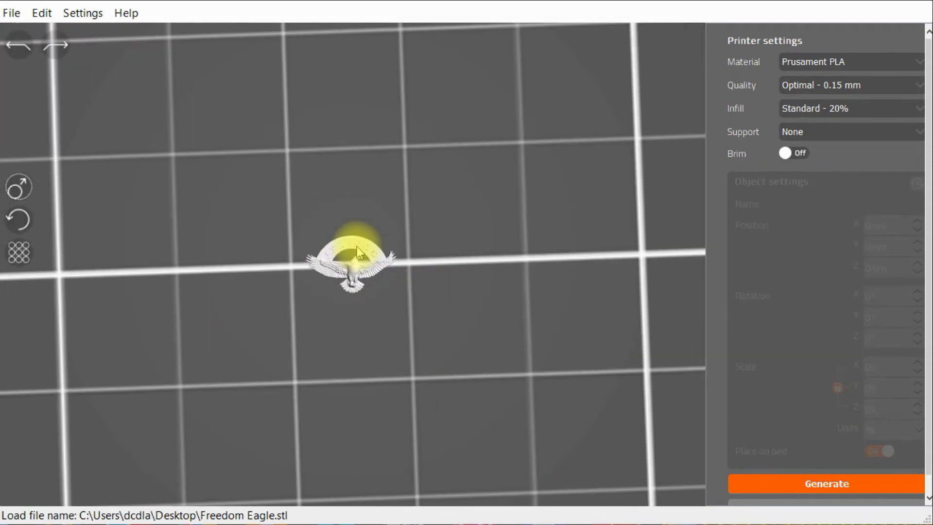
{"action": "left_click", "coordinate": [366, 253]}
{"action": "scroll", "coordinate": [363, 256], "scroll_direction": "down", "scroll_amount": 2}
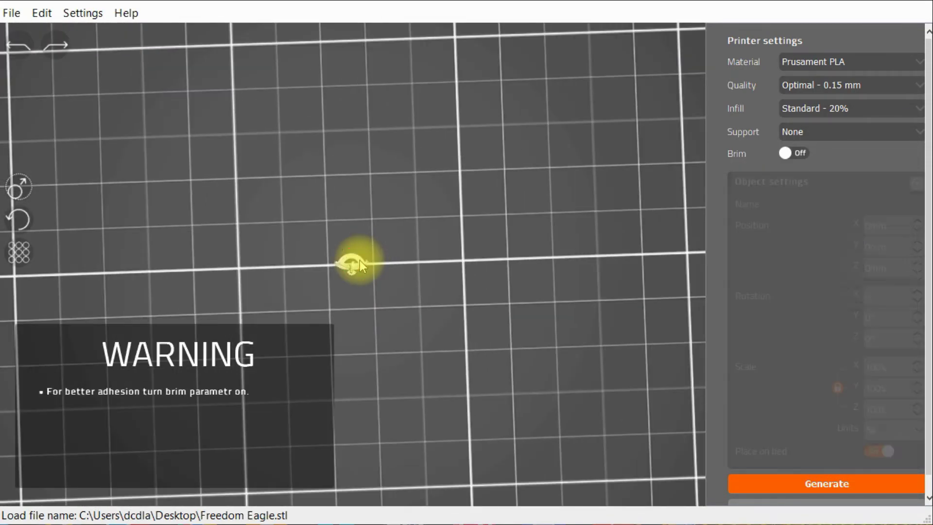
{"action": "left_click", "coordinate": [23, 190]}
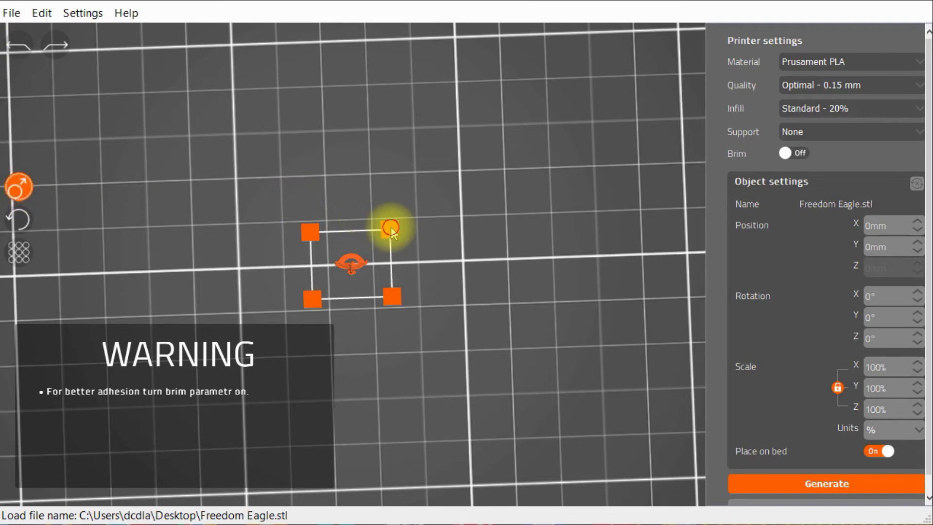
{"action": "left_click_drag", "start_coordinate": [391, 227], "coordinate": [604, 79]}
{"action": "scroll", "coordinate": [463, 335], "scroll_direction": "down", "scroll_amount": 3}
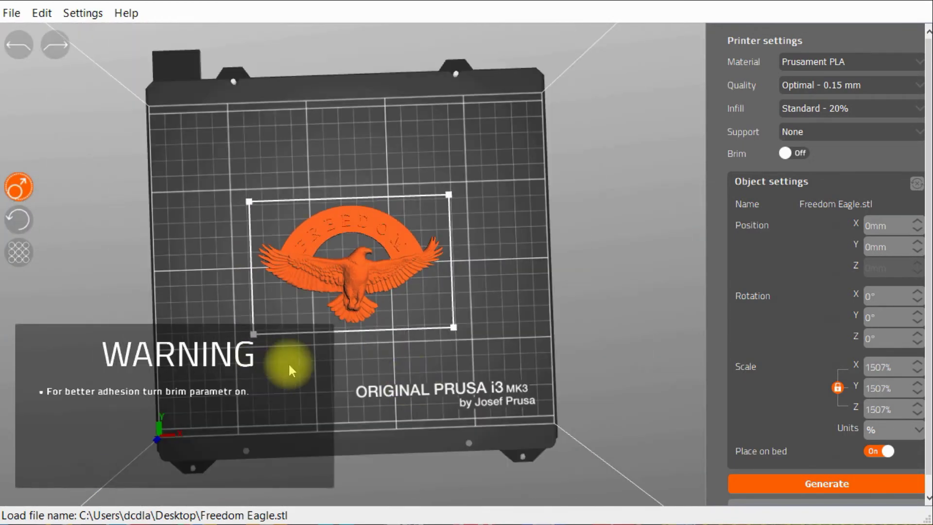
Enlarge the eagle model uniformly to about 2869% so it spans most of the print bed's width
{"action": "scroll", "coordinate": [388, 367], "scroll_direction": "up", "scroll_amount": 5}
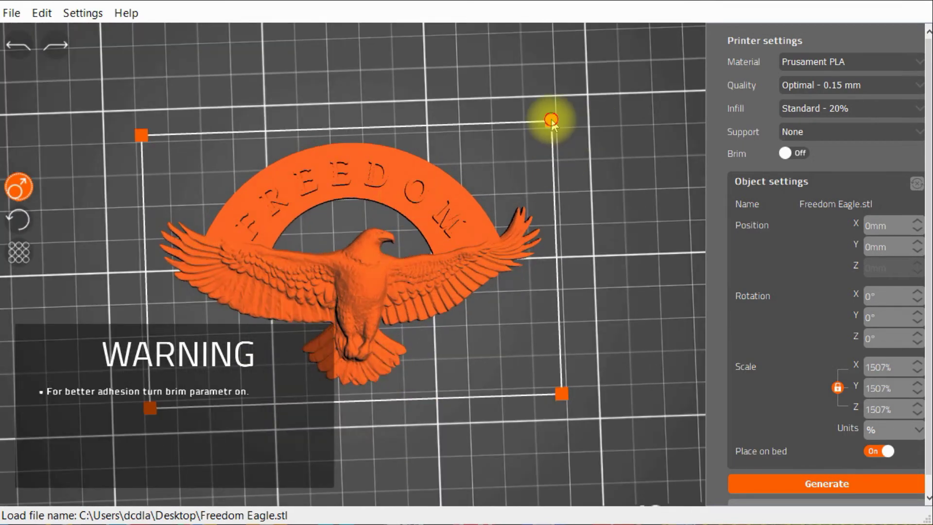
{"action": "left_click_drag", "start_coordinate": [552, 119], "coordinate": [690, 48]}
{"action": "scroll", "coordinate": [476, 206], "scroll_direction": "down", "scroll_amount": 3}
{"action": "left_click_drag", "start_coordinate": [369, 439], "coordinate": [402, 443]}
{"action": "left_click_drag", "start_coordinate": [562, 122], "coordinate": [576, 106]}
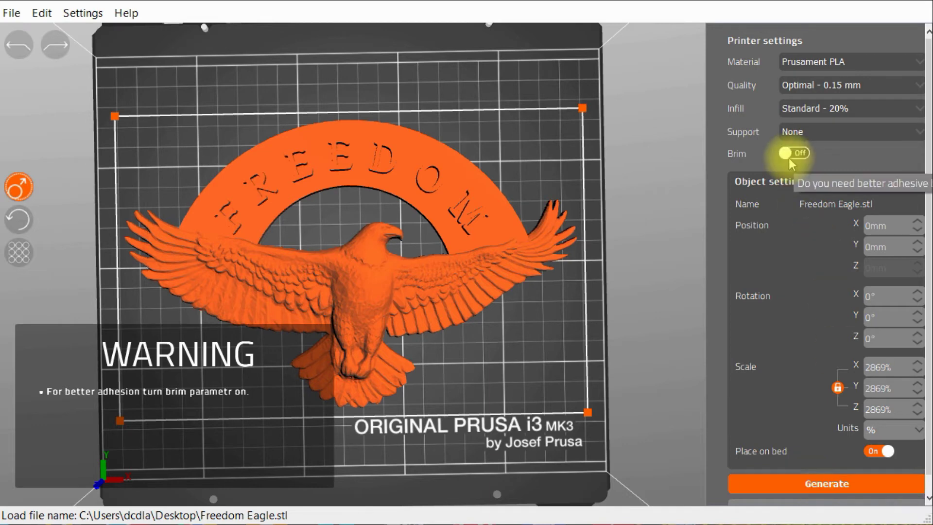
Generate the G-code with Prusament PLA, 0.15 mm Optimal quality, 20% infill, no support and no brim, and preview its layers
{"action": "left_click", "coordinate": [814, 483]}
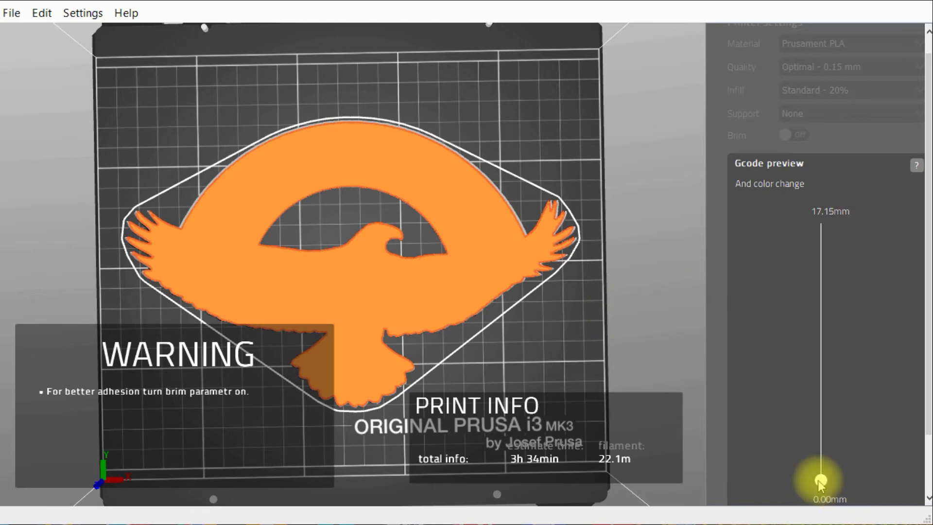
{"action": "left_click_drag", "start_coordinate": [820, 480], "coordinate": [842, 496]}
{"action": "scroll", "coordinate": [730, 356], "scroll_direction": "down", "scroll_amount": 2}
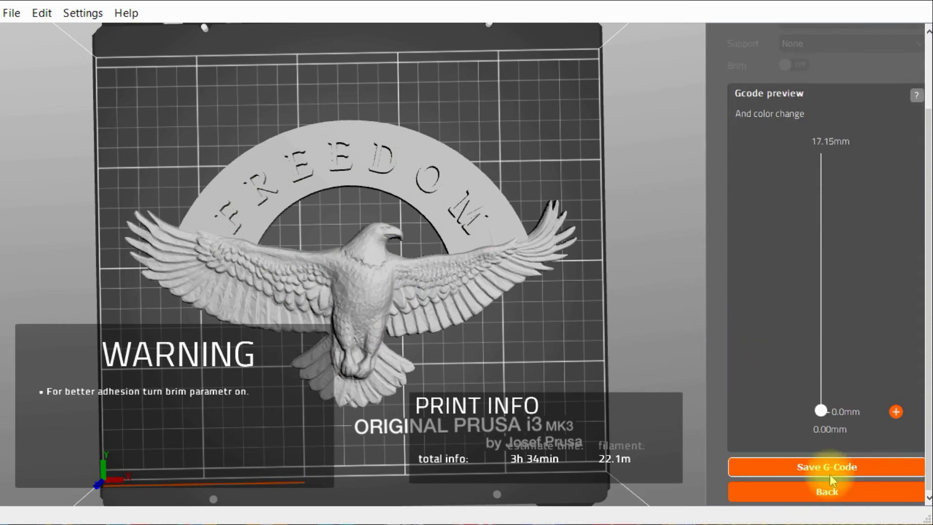
Save the G-code to the Desktop as Freedom Eagle_PLA_OPTIMAL.gcode
{"action": "left_click", "coordinate": [824, 468]}
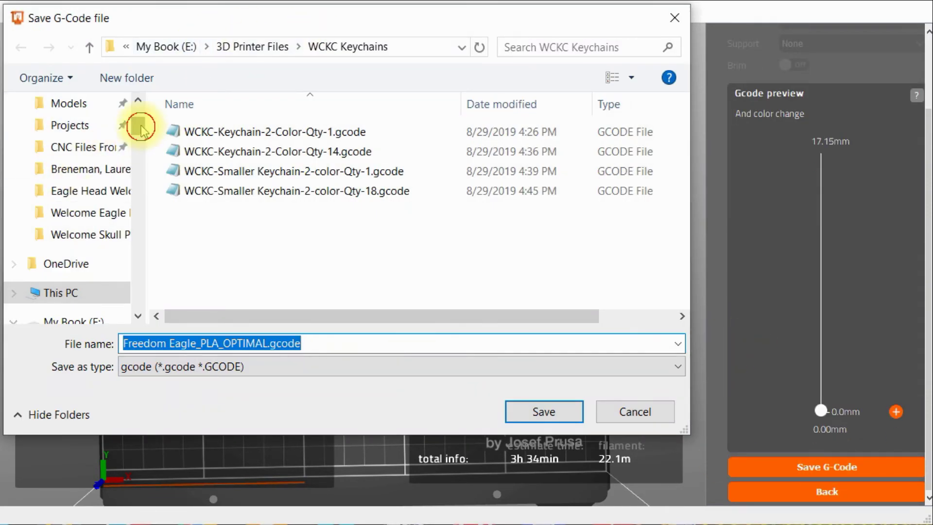
{"action": "scroll", "coordinate": [138, 125], "scroll_direction": "up", "scroll_amount": 3}
{"action": "left_click", "coordinate": [68, 139]}
{"action": "left_click", "coordinate": [543, 412]}
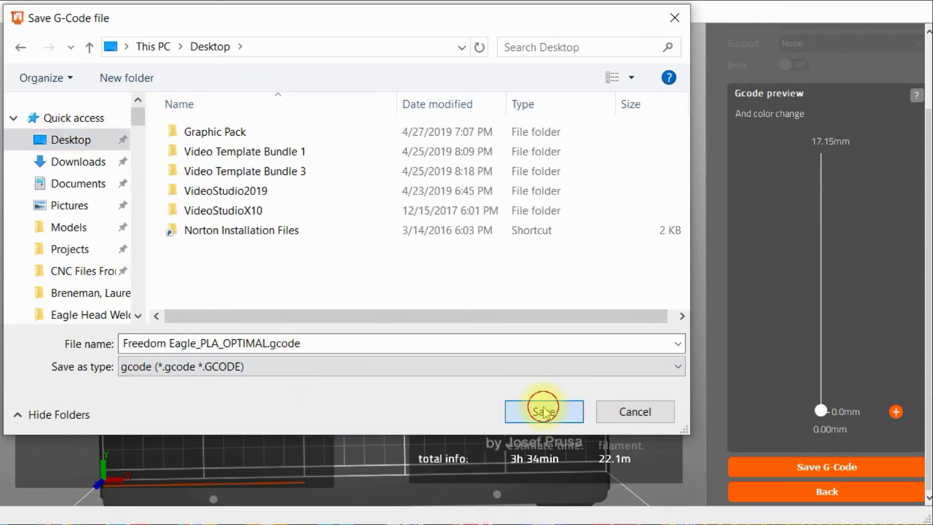